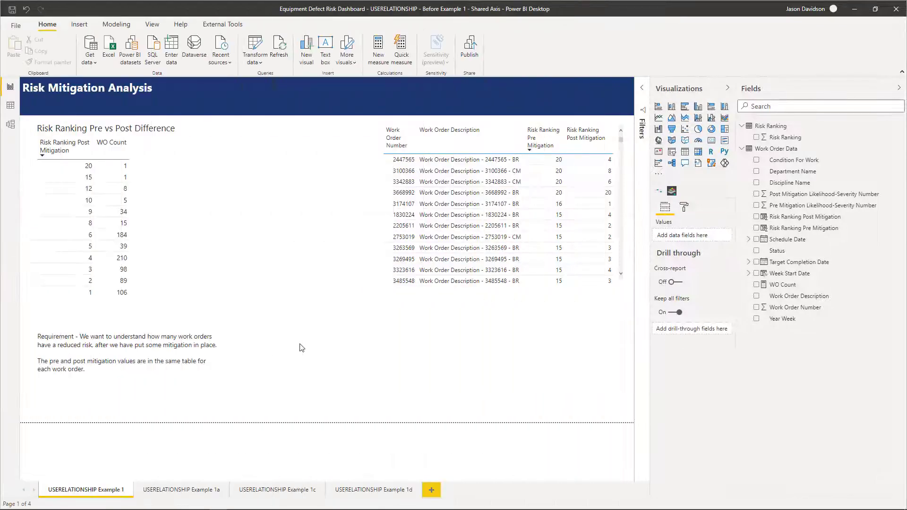
Switch to the completed master dashboard and examine the pre and post mitigation risk matrices on the Mitigation Analysis page.
mouse_move(202, 506)
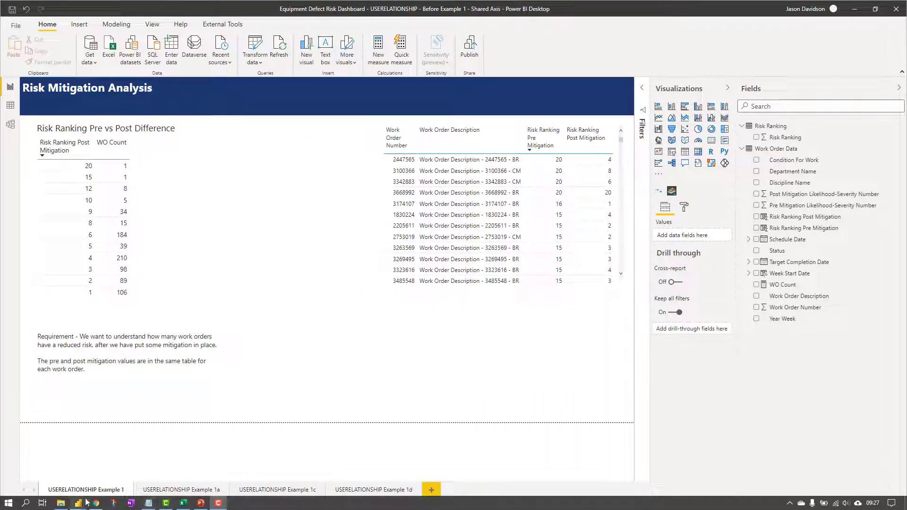
mouse_move(78, 503)
left_click(88, 432)
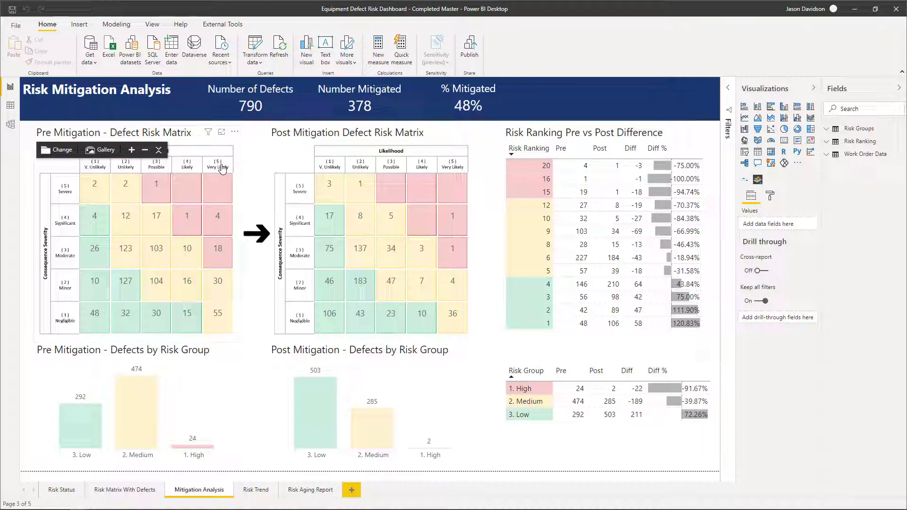
mouse_move(216, 185)
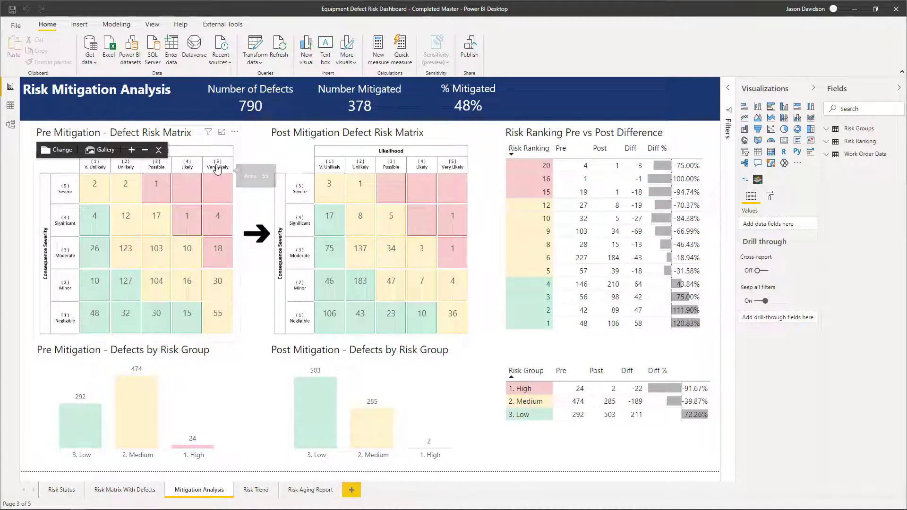
mouse_move(218, 222)
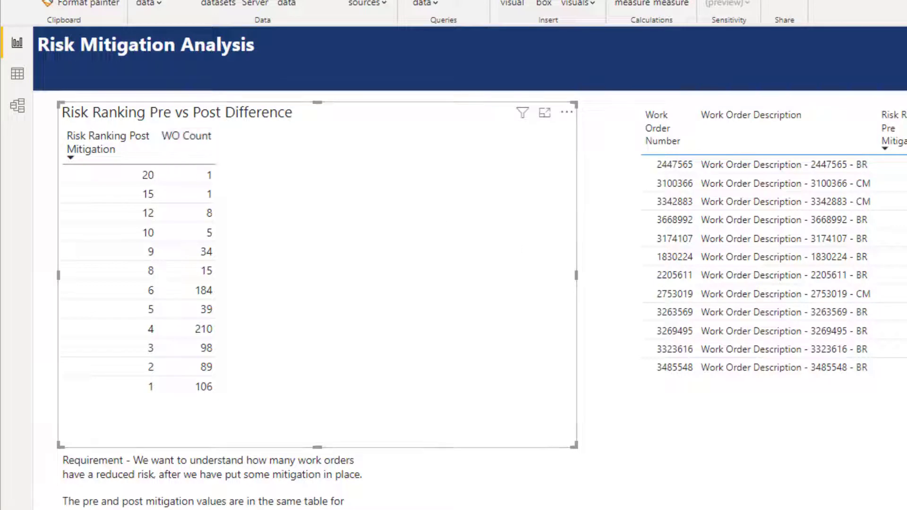
Review the WO Count measure's formula and the filters on the Risk Ranking Pre vs Post Difference table.
left_click(904, 340)
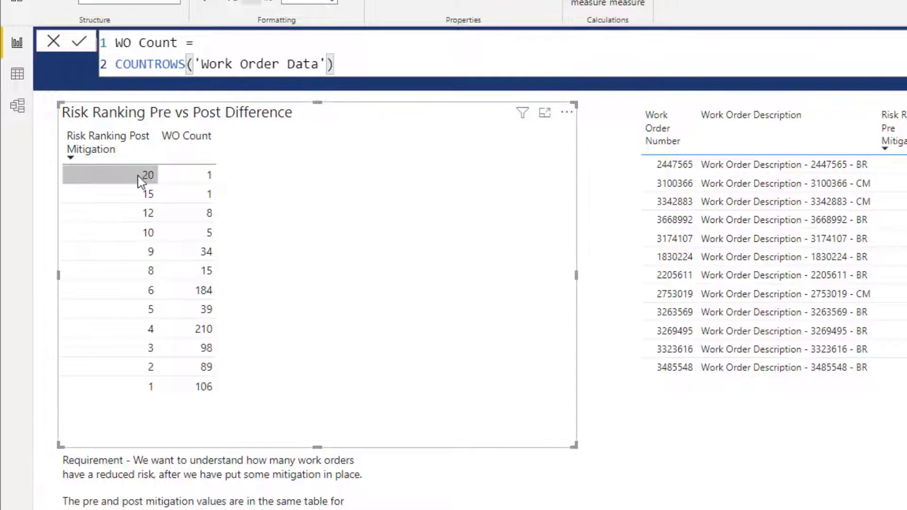
left_click(611, 393)
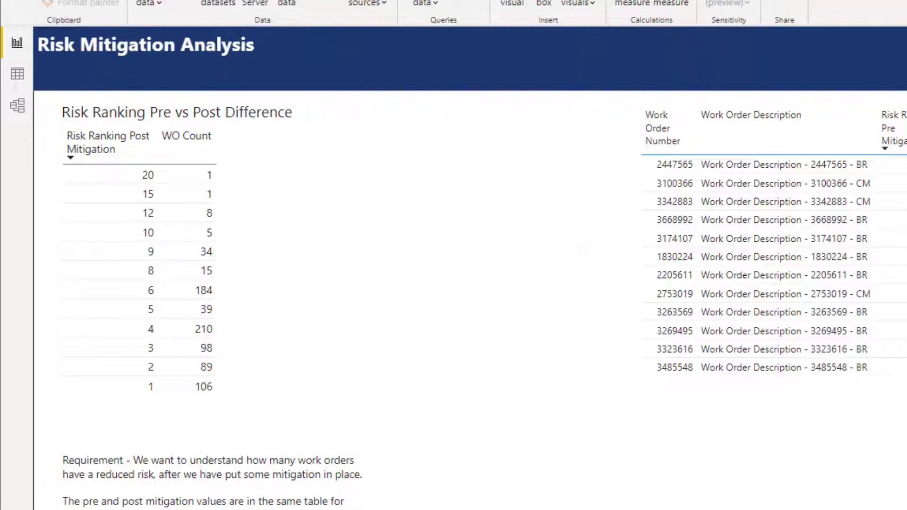
left_click(318, 169)
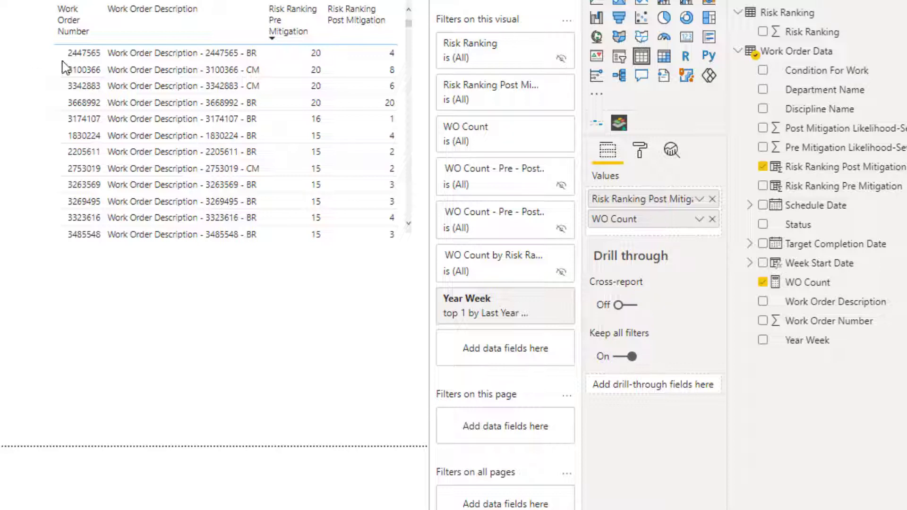
left_click(566, 1)
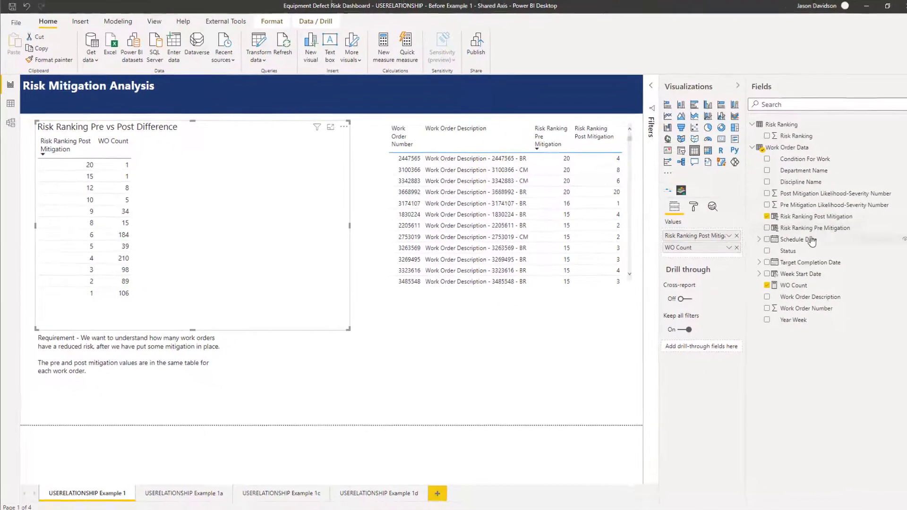
Add Risk Ranking Pre Mitigation unsummarized as the difference table's first column and sort the table by it in descending order.
left_click_drag(798, 228, 717, 236)
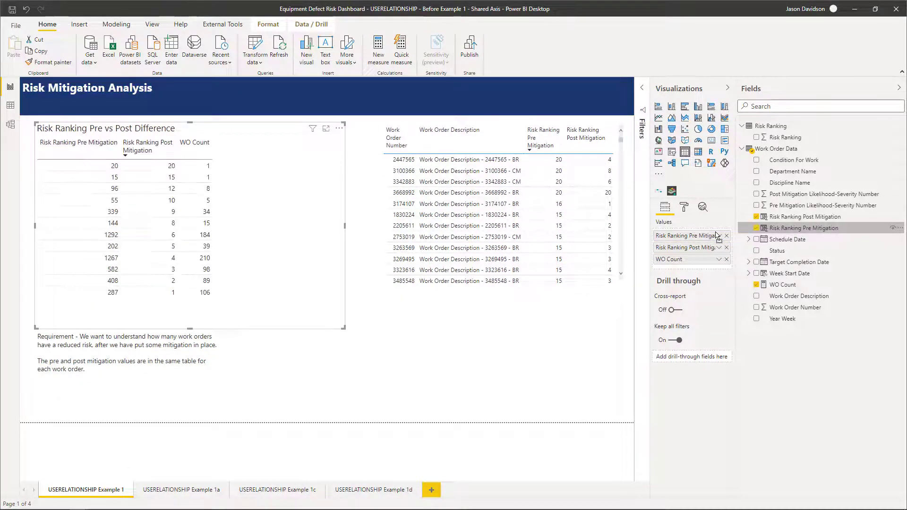
left_click(719, 235)
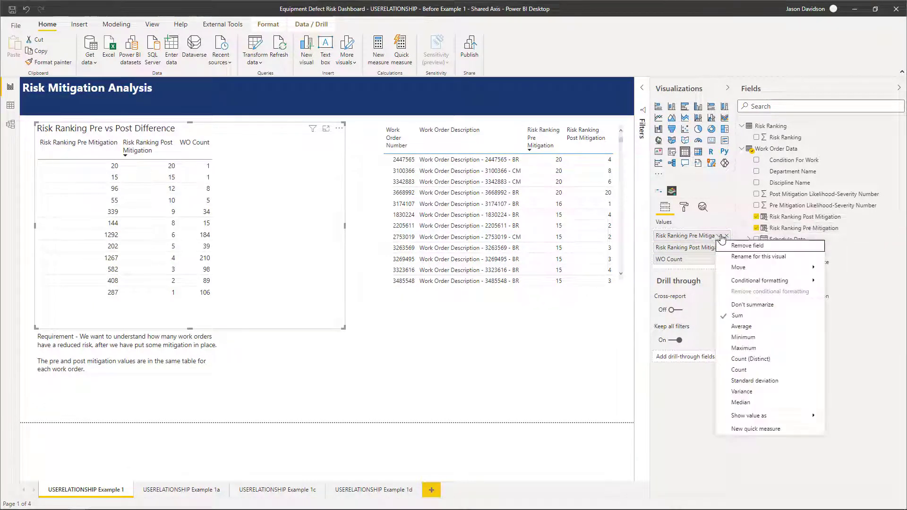
left_click(740, 304)
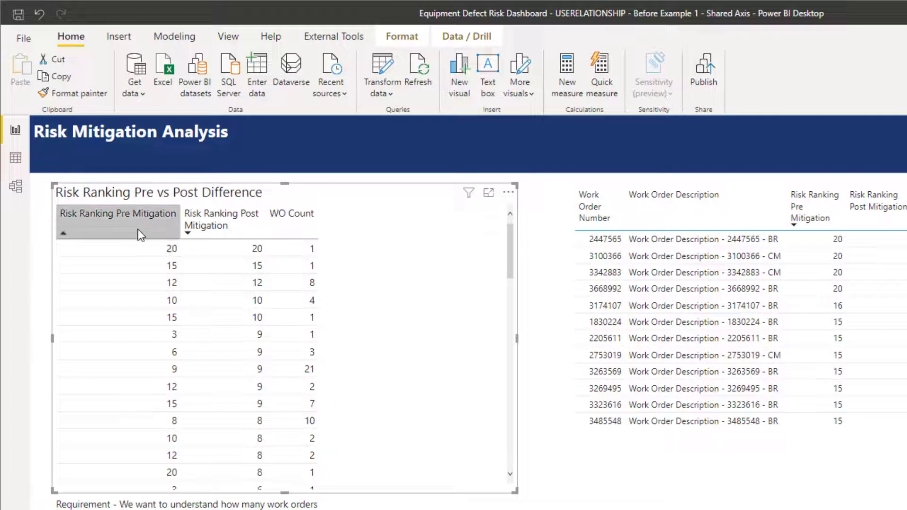
left_click(138, 231)
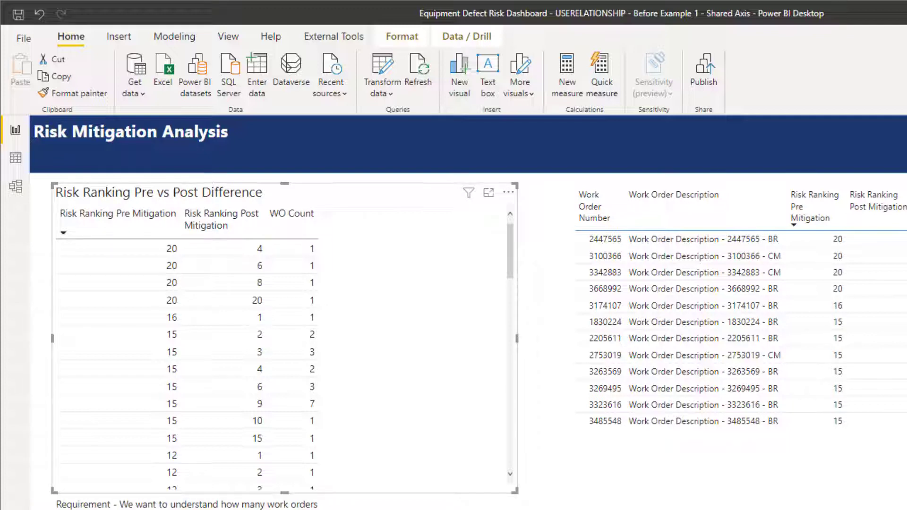
Open the USERELATIONSHIP Example 1a page and review the data model with the Risk Ranking table's values.
left_click(163, 509)
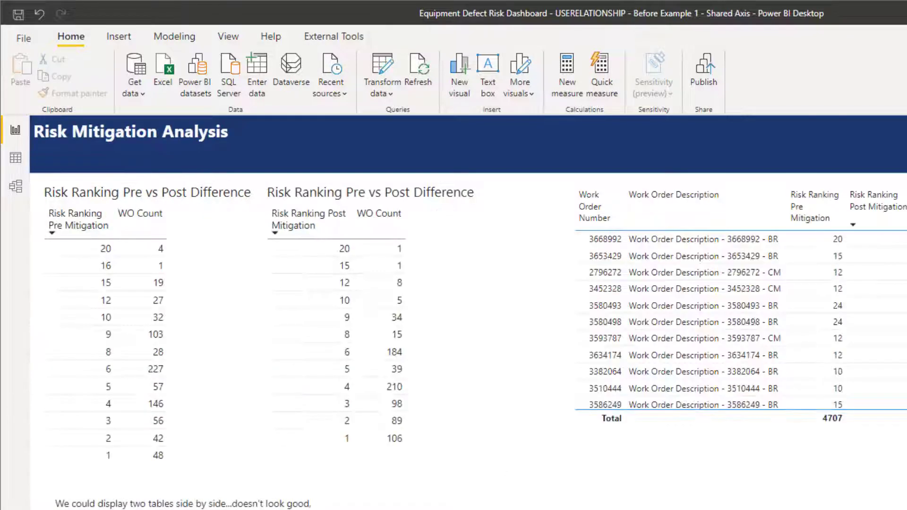
left_click(219, 230)
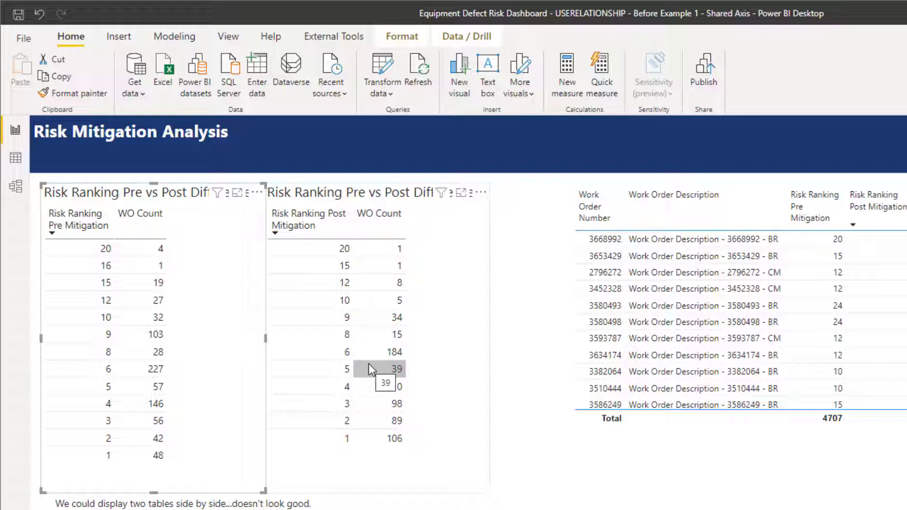
left_click(17, 188)
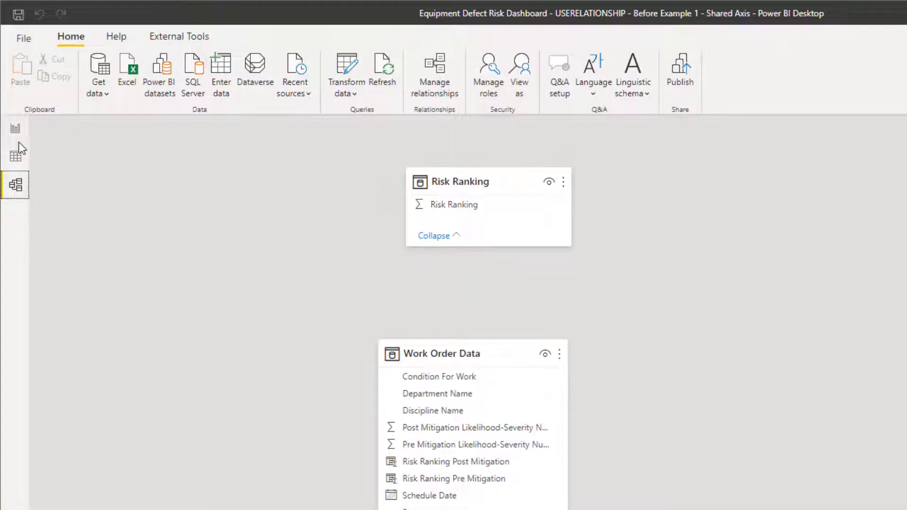
left_click(15, 156)
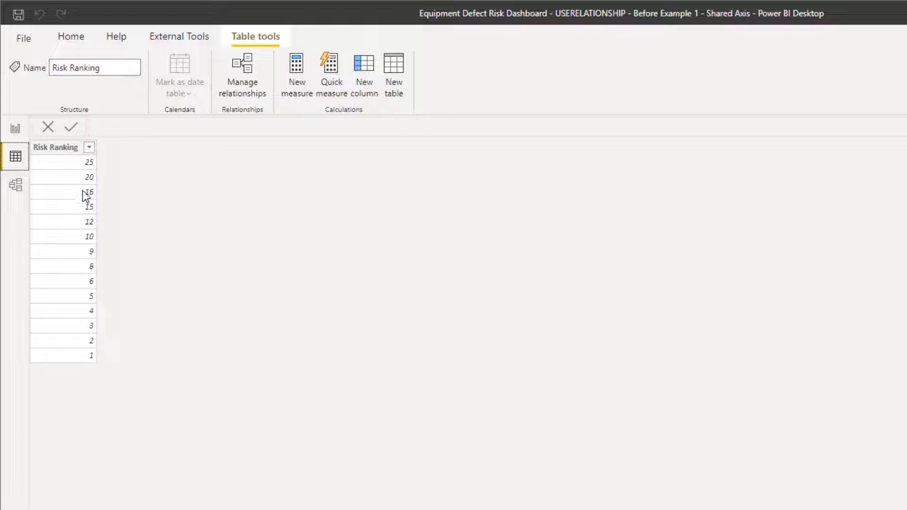
Create a model relationship from Risk Ranking in the Risk Ranking table to Risk Ranking Post Mitigation in Work Order Data.
left_click(17, 188)
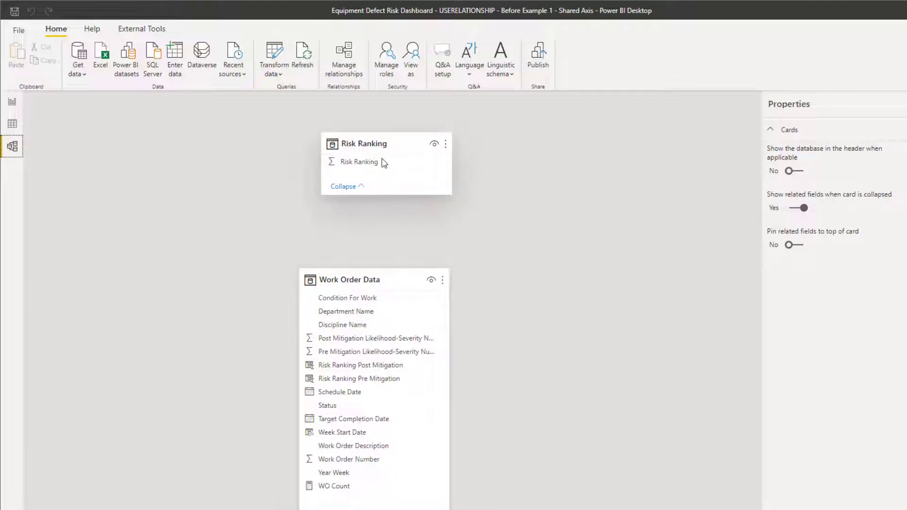
left_click_drag(381, 162, 385, 365)
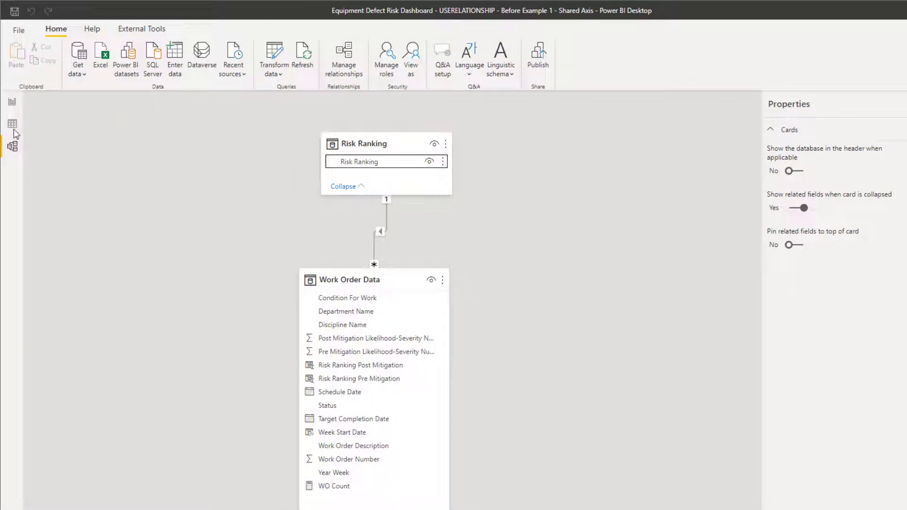
Replace Risk Ranking Post Mitigation in the difference table with Risk Ranking from the Risk Ranking table, sorted in descending order.
left_click(12, 103)
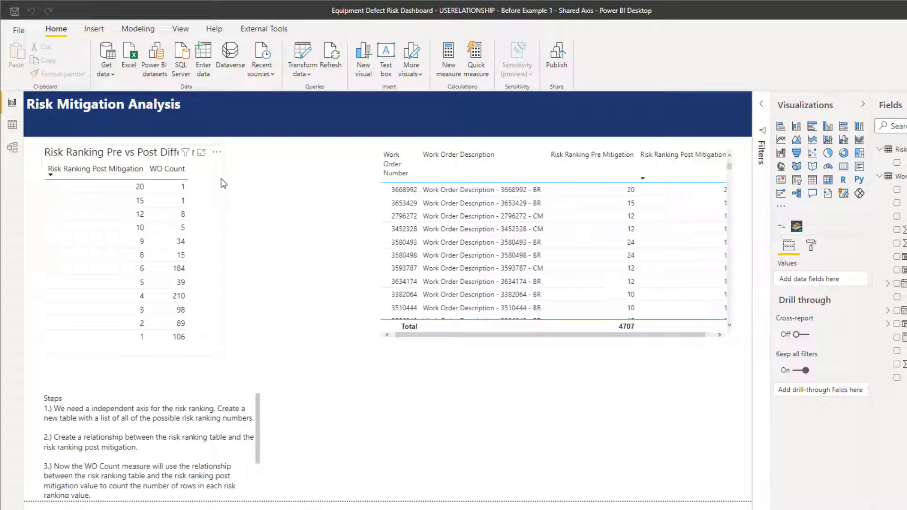
left_click(204, 181)
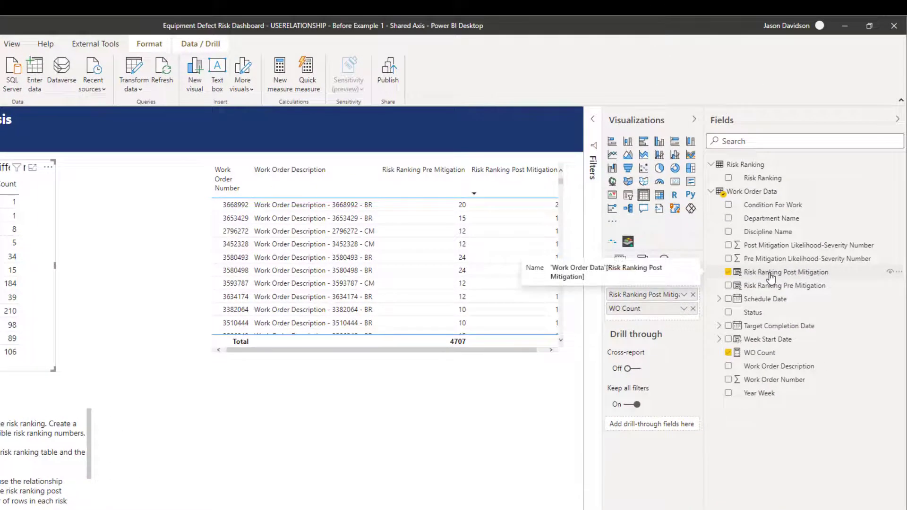
left_click(693, 294)
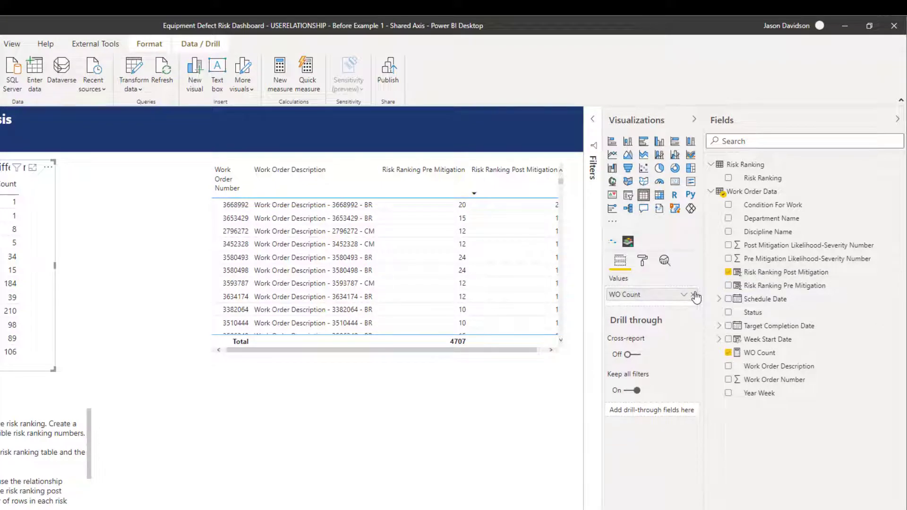
left_click_drag(761, 178, 670, 288)
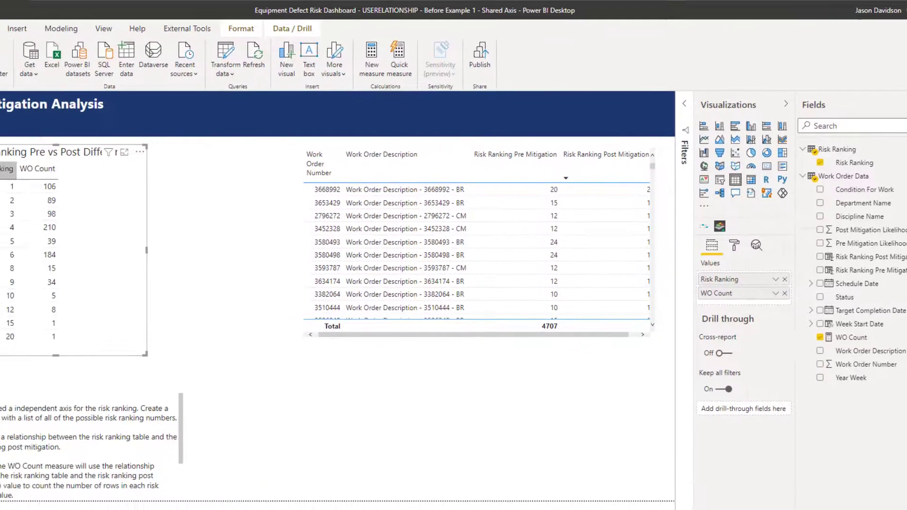
left_click(78, 151)
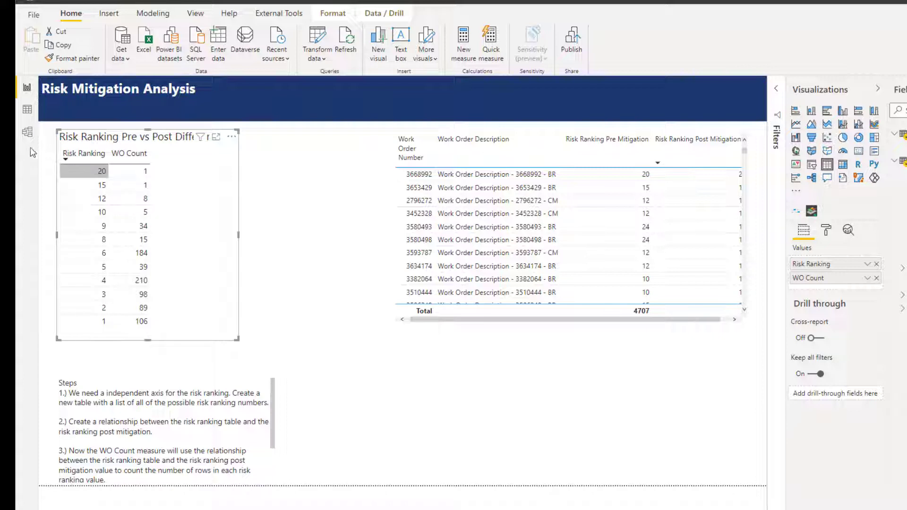
Review the relationship in the model and the Risk Ranking table's data, and return to the report page.
left_click(27, 132)
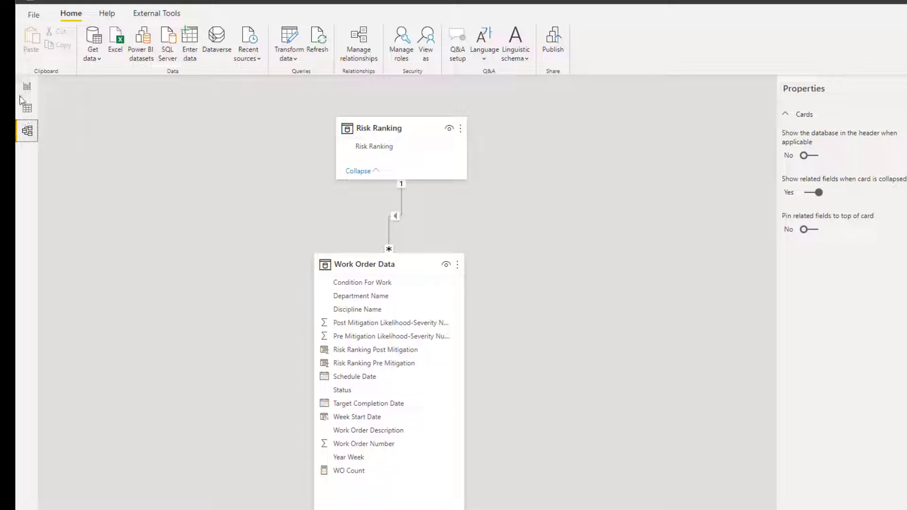
left_click(27, 109)
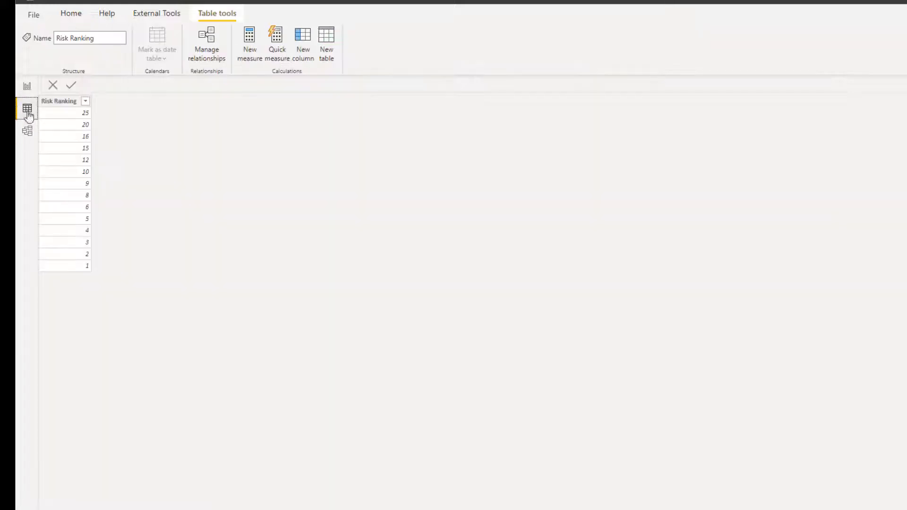
left_click(27, 90)
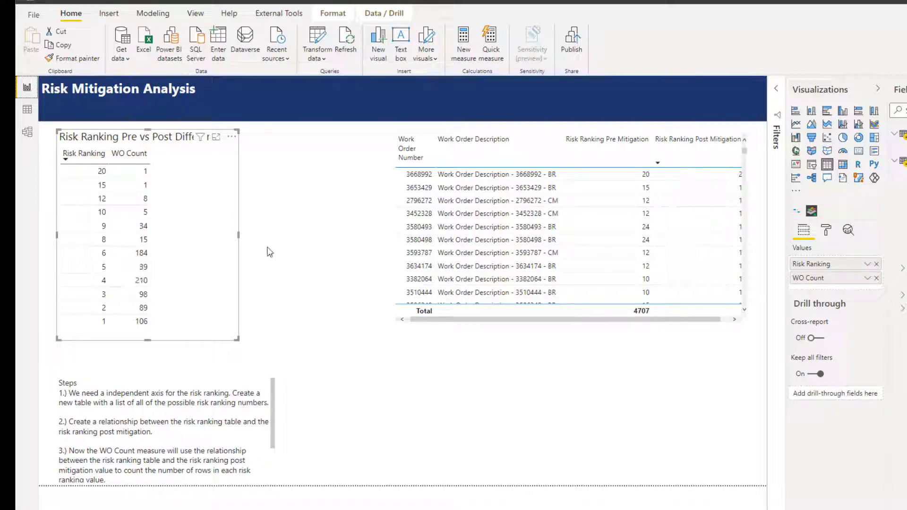
Create a second relationship from Risk Ranking in the Risk Ranking table to Risk Ranking Pre Mitigation in Work Order Data.
left_click(28, 134)
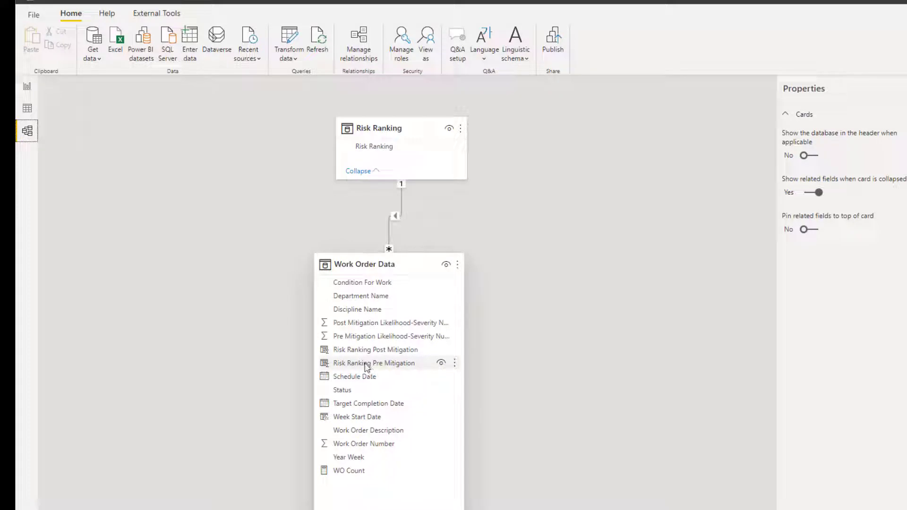
left_click_drag(384, 146, 377, 362)
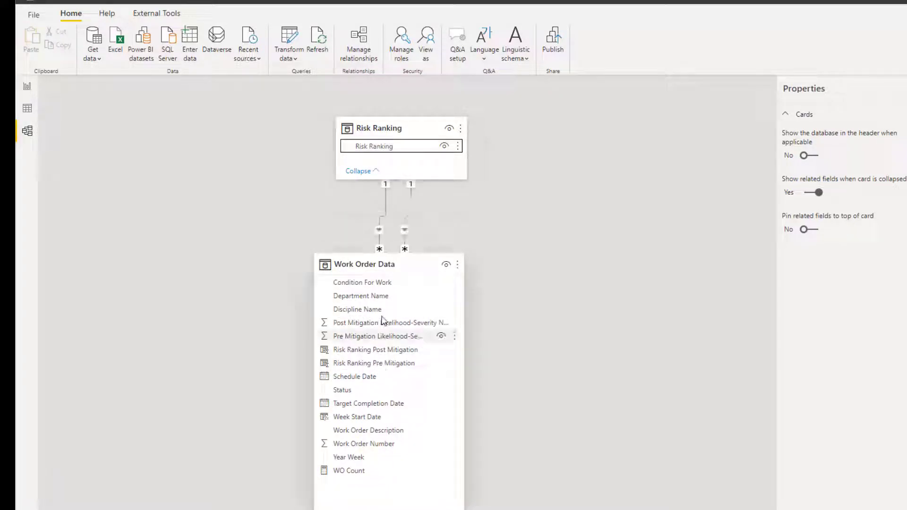
Try to make the relationship between Risk Ranking and Risk Ranking Pre Mitigation active.
double_click(409, 199)
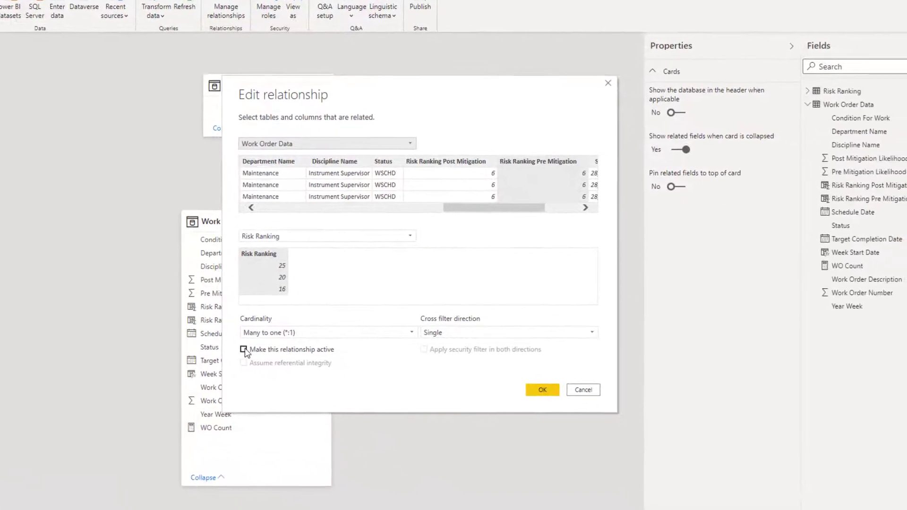
left_click(256, 353)
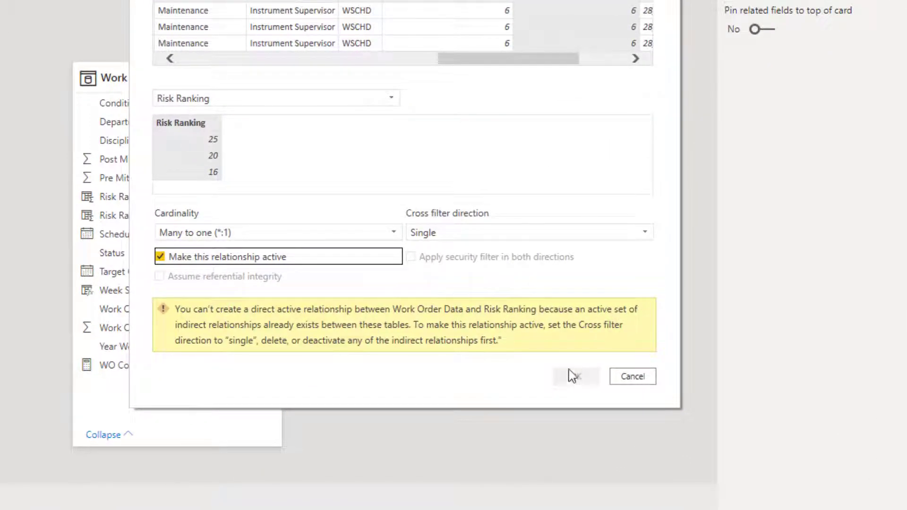
left_click(632, 377)
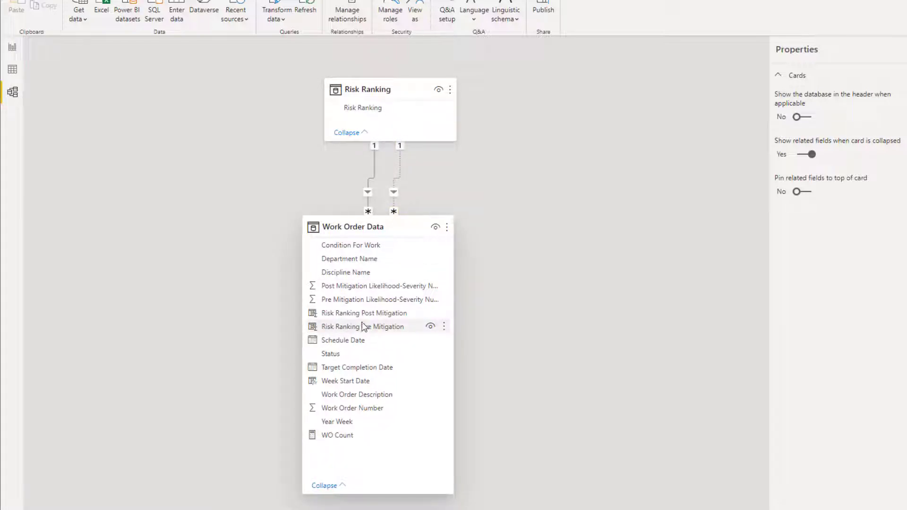
From the report page, create a measure in Work Order Data named WO Count USERELATIONSHIP Risk Ranking Pre Mitigation.
left_click(13, 49)
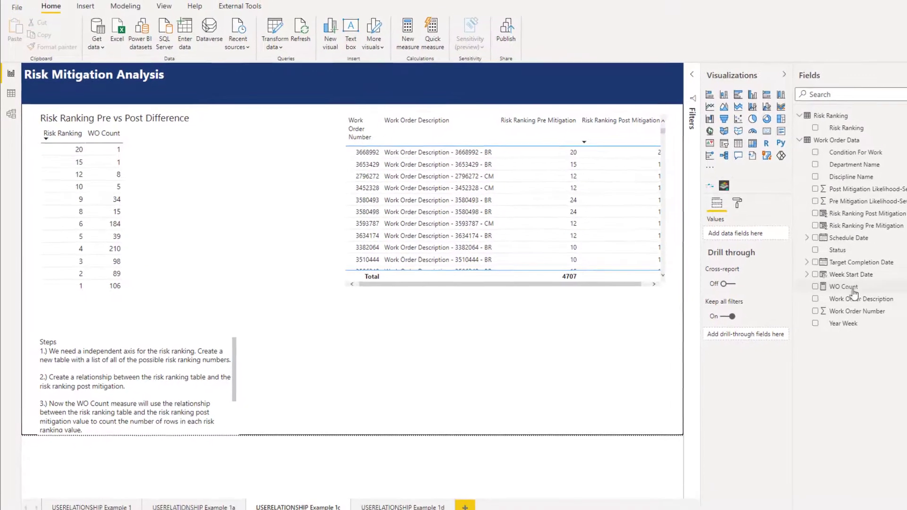
right_click(870, 289)
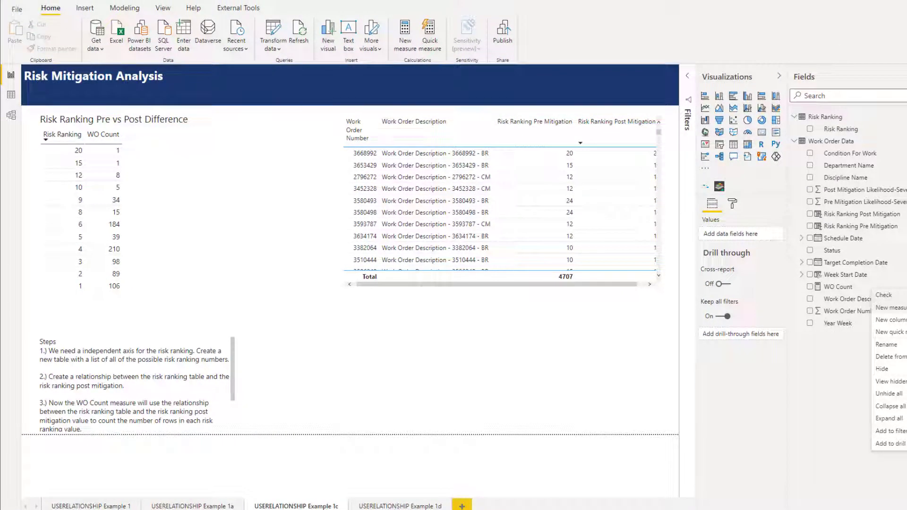
left_click(890, 308)
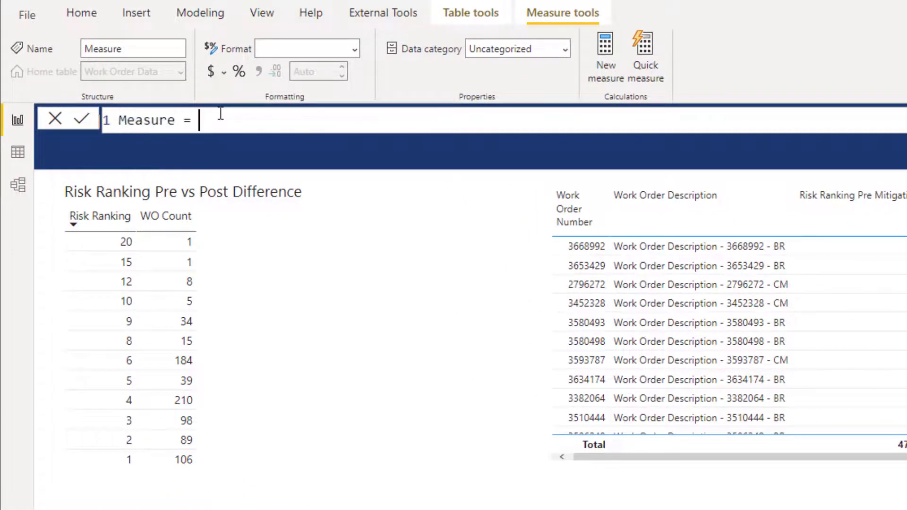
type("M")
key("BackSpace")
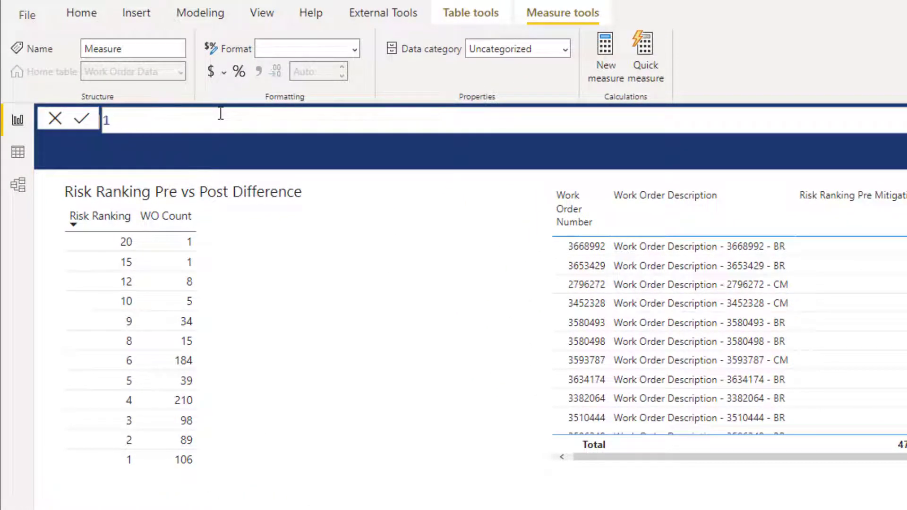
type("WO Count US")
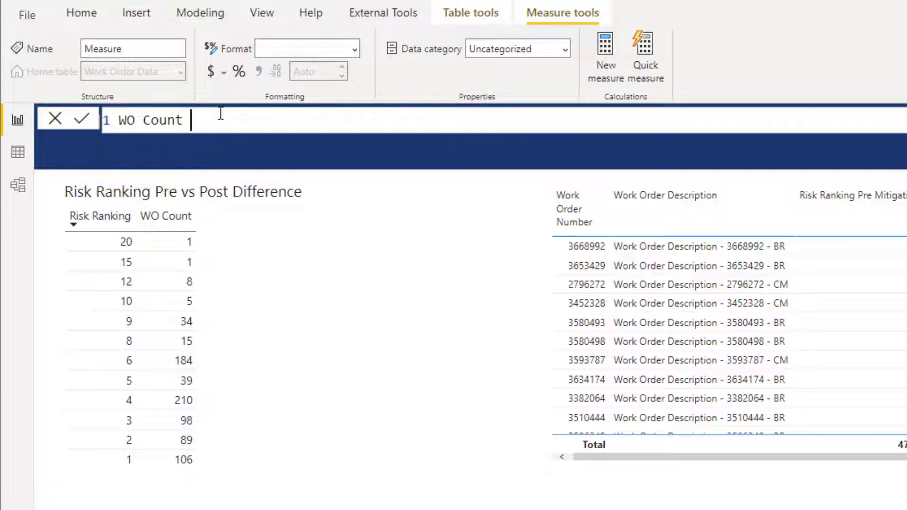
key("BackSpace")
type("SERRE")
key("BackSpace")
key("BackSpace")
type("ELATIONSHO")
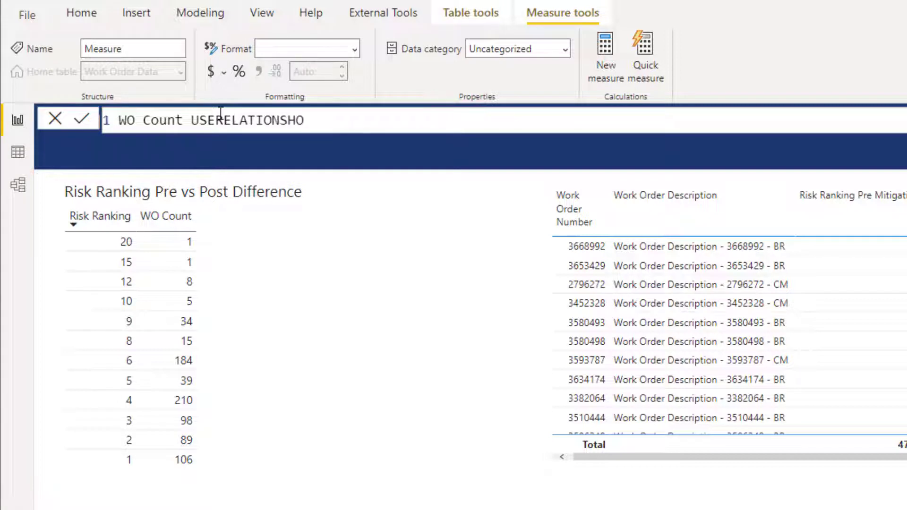
key("BackSpace")
type("i")
key("BackSpace")
type("IP")
type("Risk Ranking Pre")
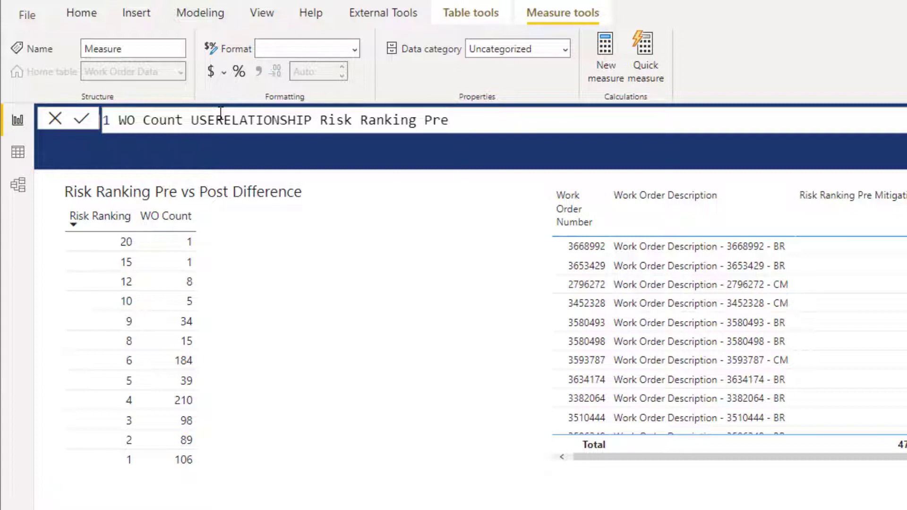
type(" Mitigation ")
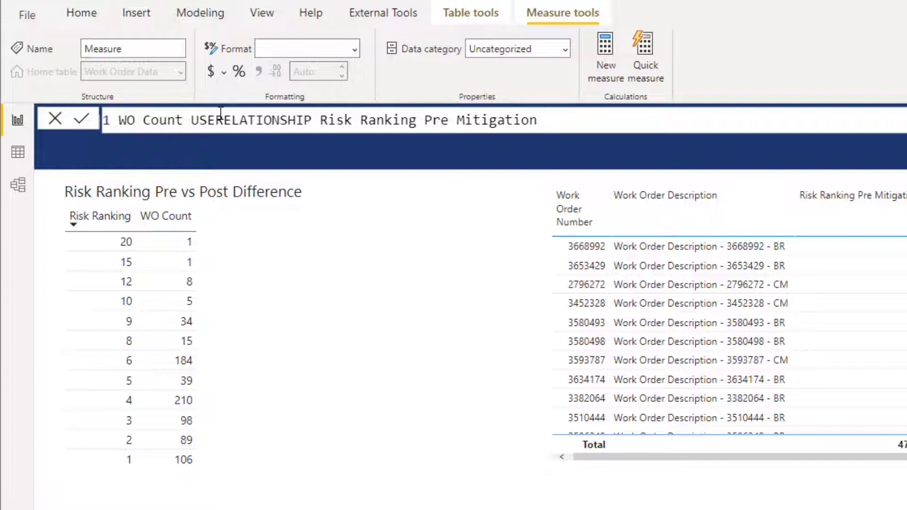
type("=")
key("shift+Return")
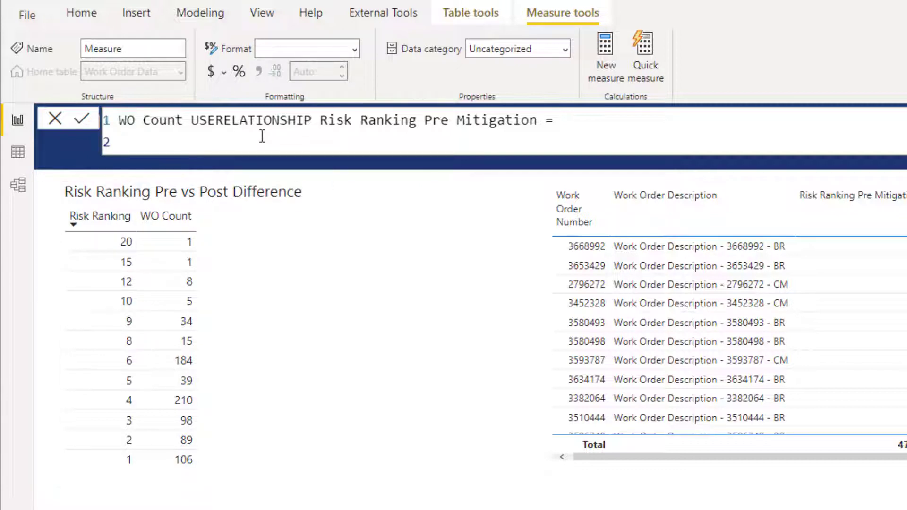
Begin the measure's formula on a new line with CALCULATE and COUNTROWS('Work Order Data') as its expression.
type("CAL")
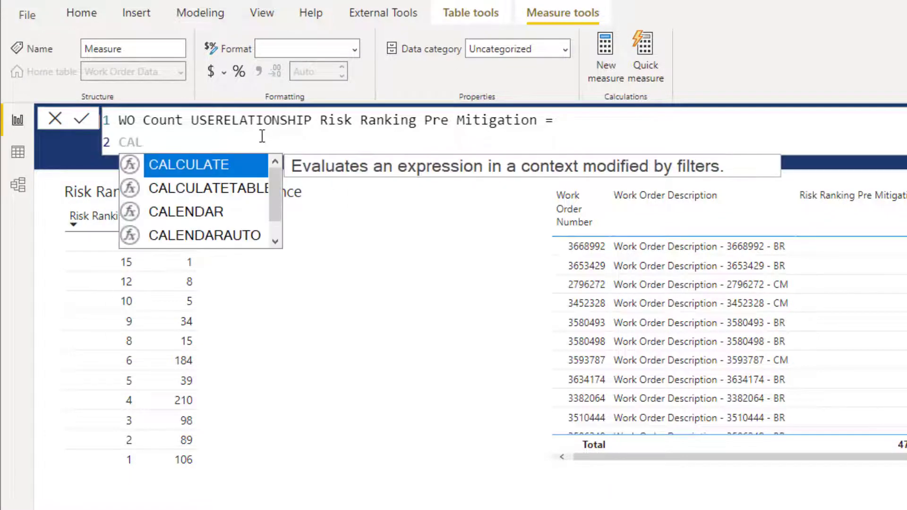
key("Tab")
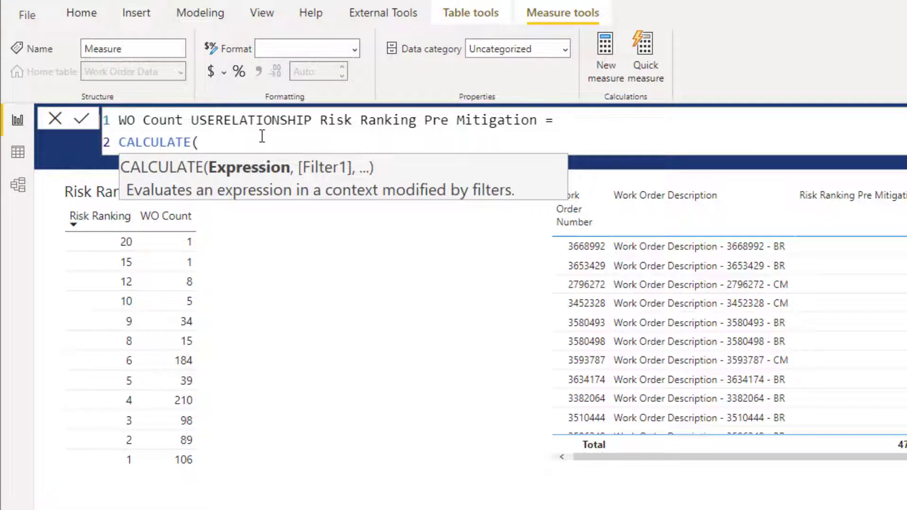
key("shift+Return")
type("CO")
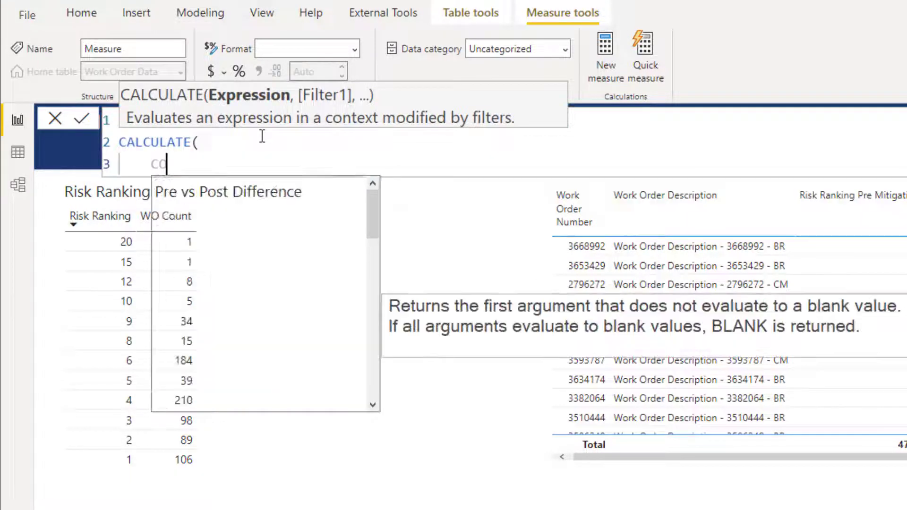
type("UTN")
key("BackSpace")
key("BackSpace")
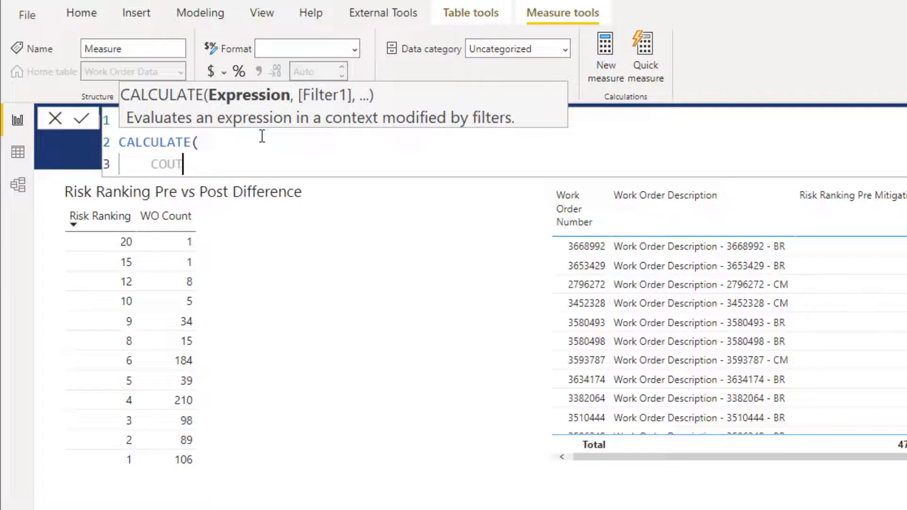
type("N")
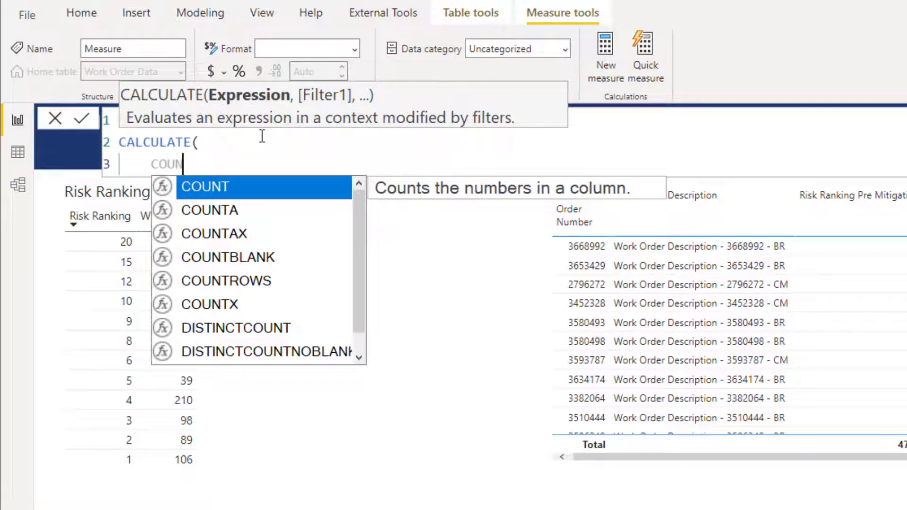
type("TROW")
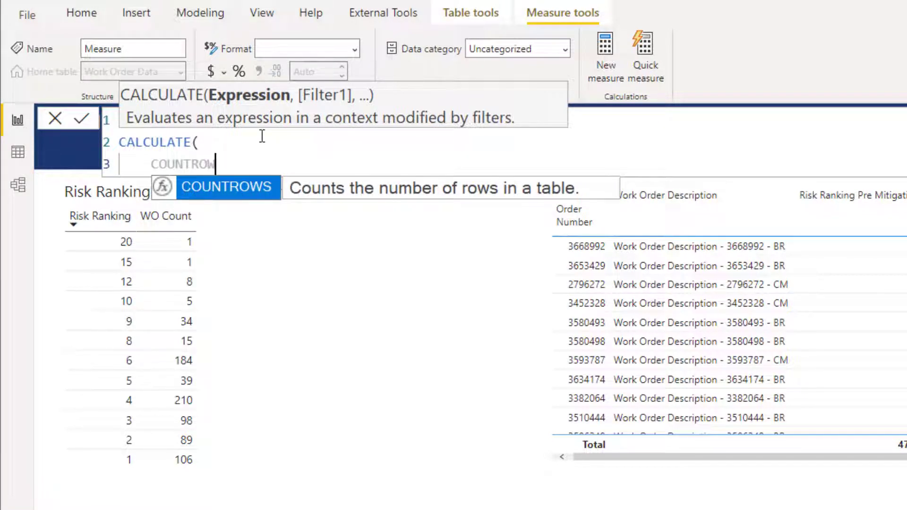
type("S")
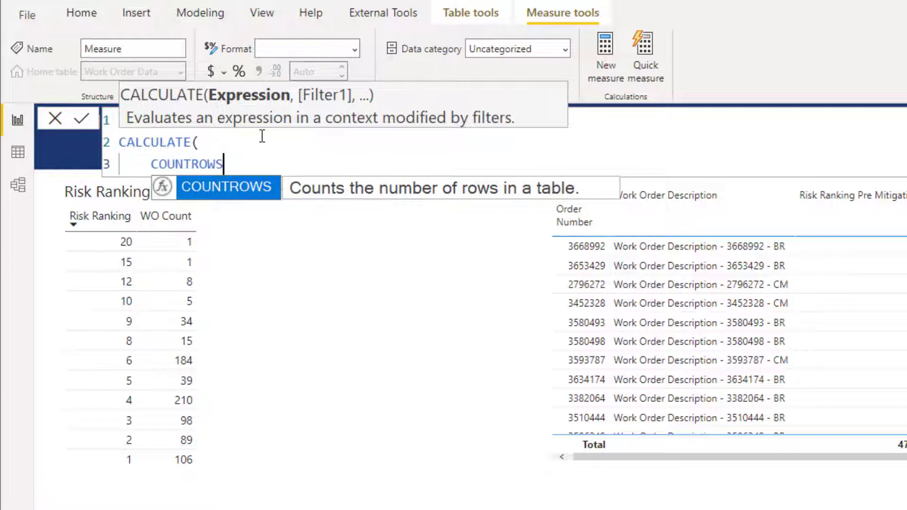
type("(")
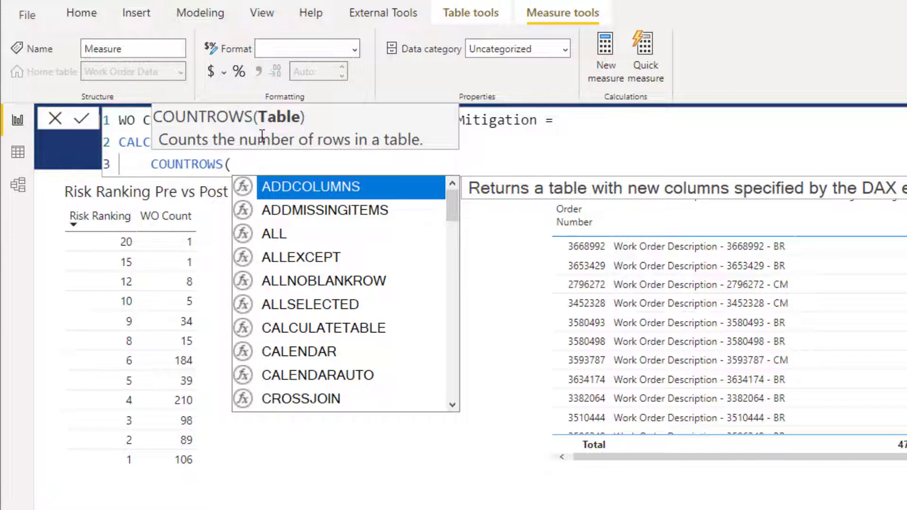
type("W")
key("Tab")
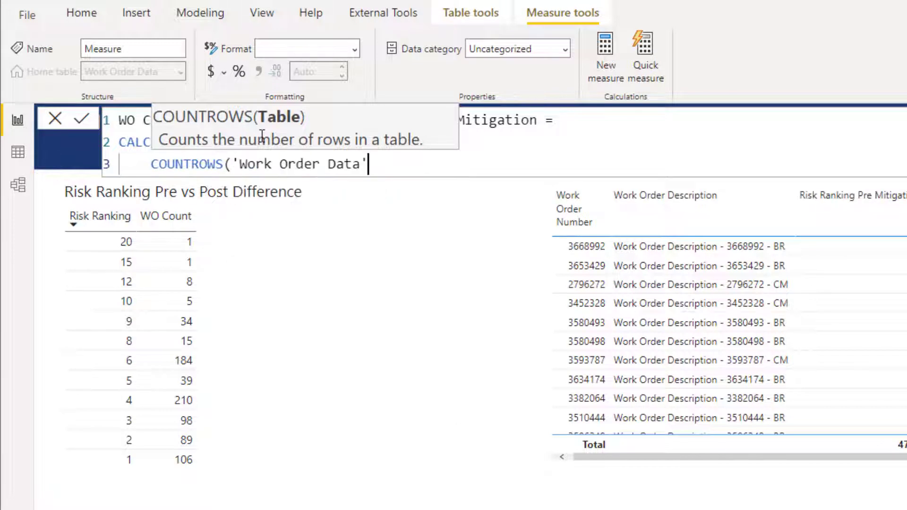
type("),")
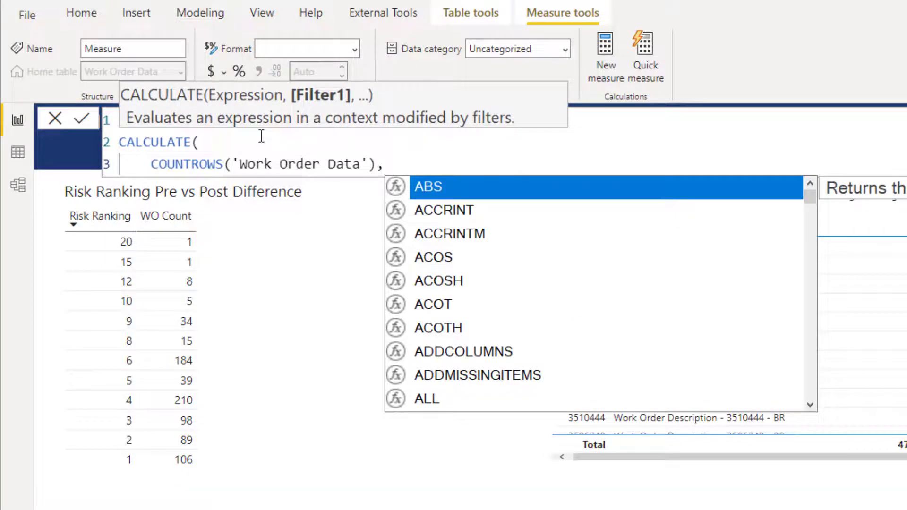
key("shift+Return")
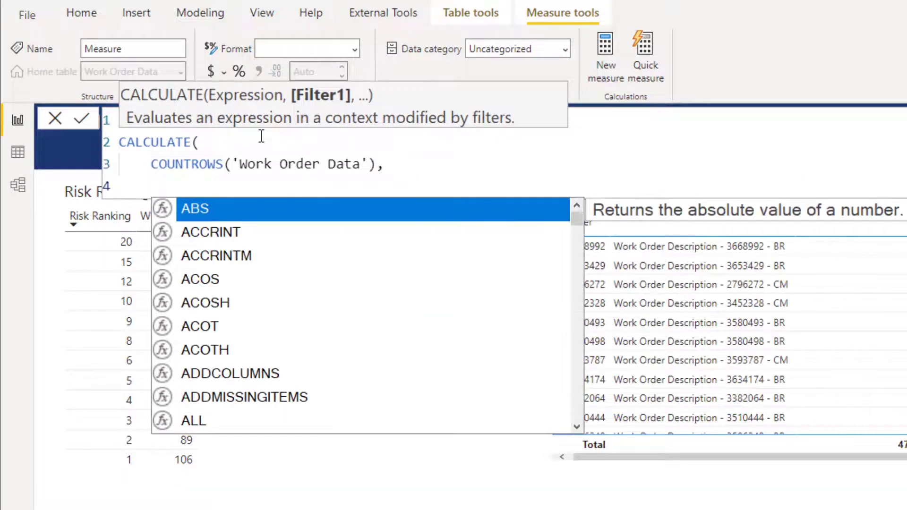
Add the filter USERELATIONSHIP('Risk Ranking'[Risk Ranking], 'Work Order Data'[Risk Ranking Pre Mitigation]), close the CALCULATE formula and commit the measure.
type("USER")
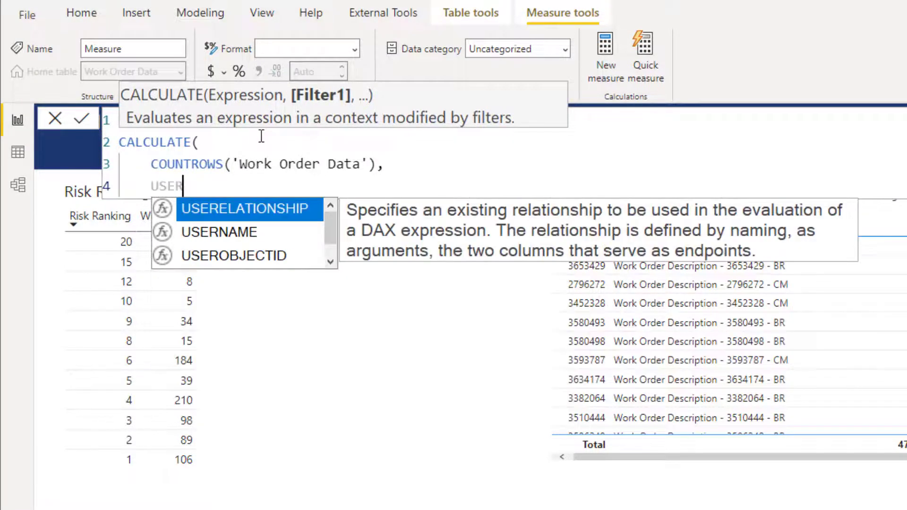
key("Tab")
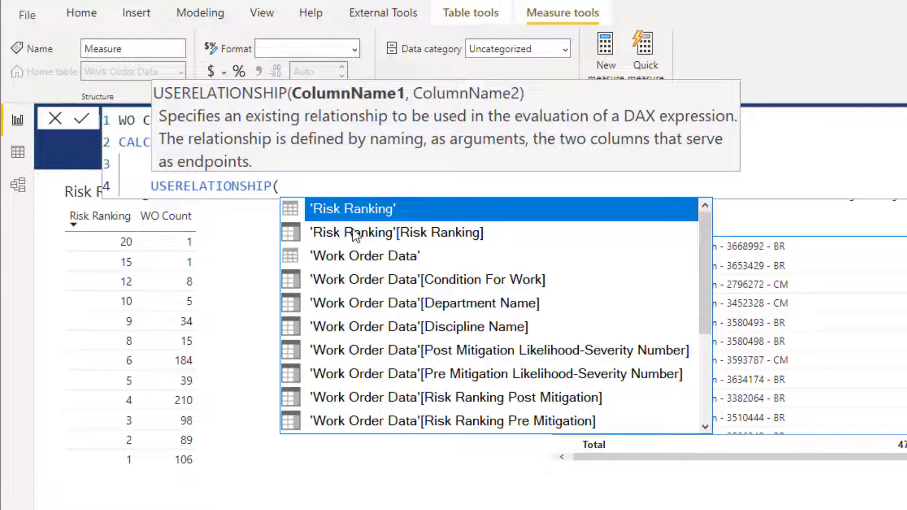
double_click(423, 239)
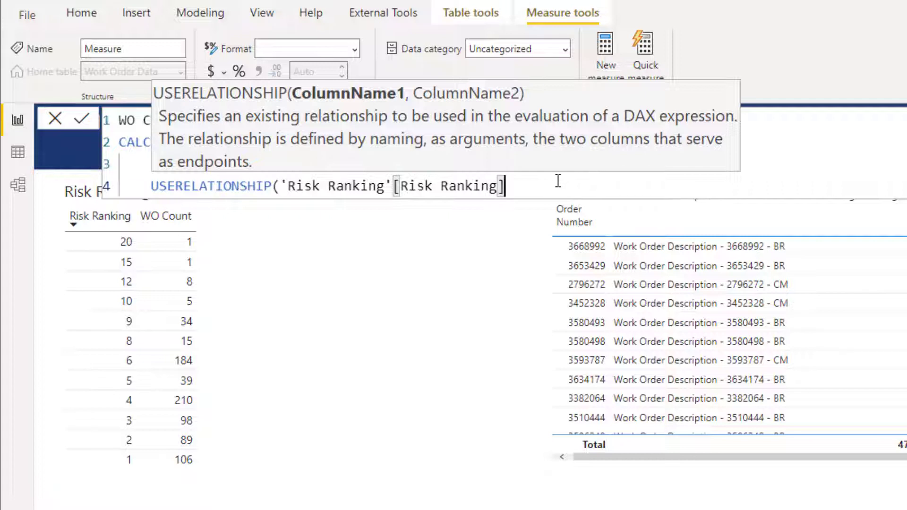
type(",")
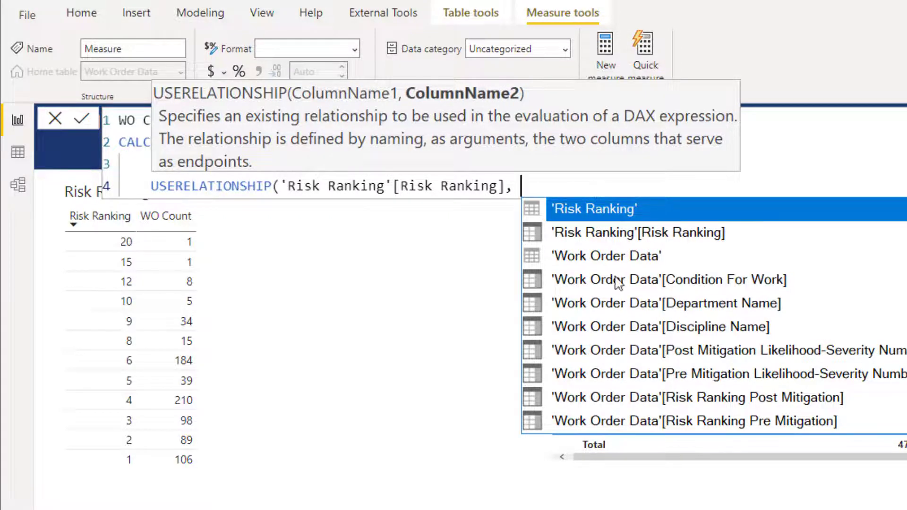
left_click(695, 421)
left_click(695, 420)
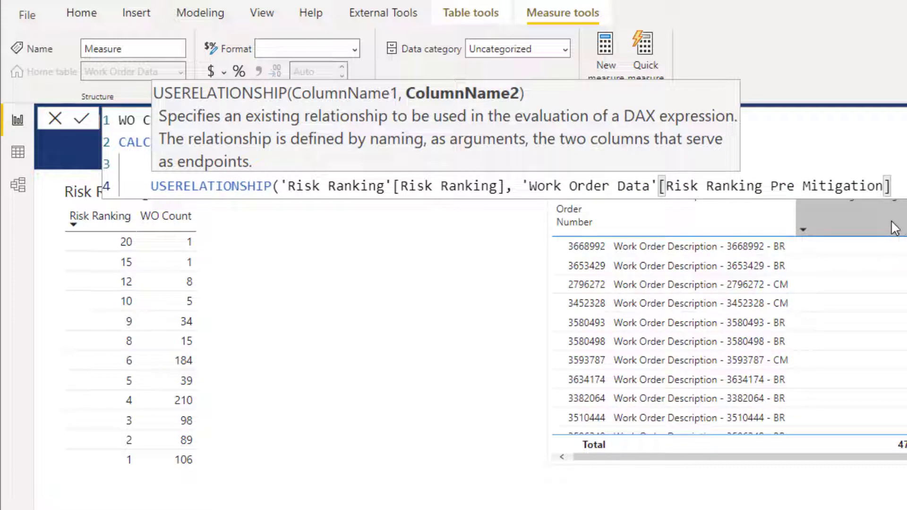
type(")")
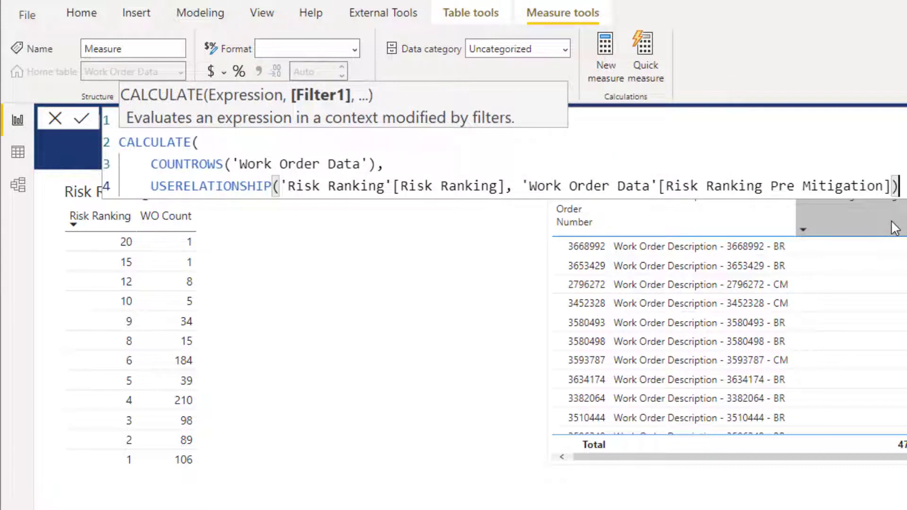
key("shift+Return")
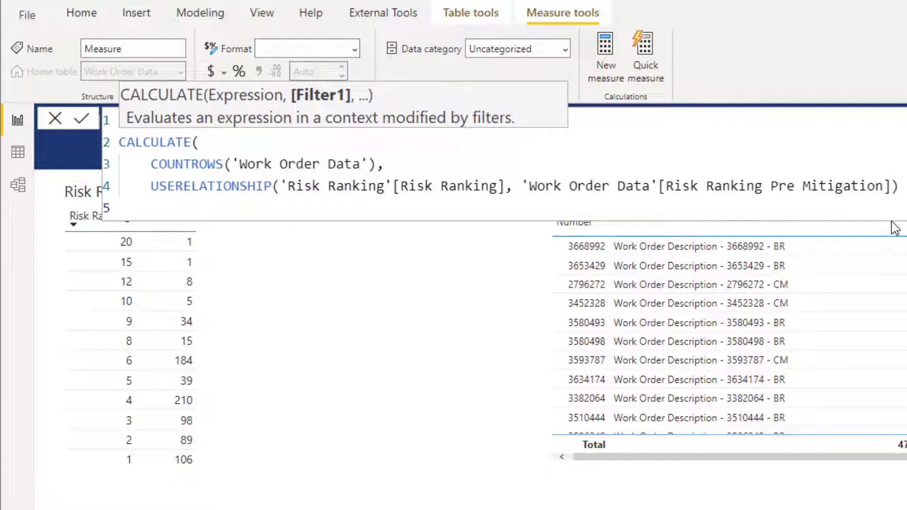
type(")")
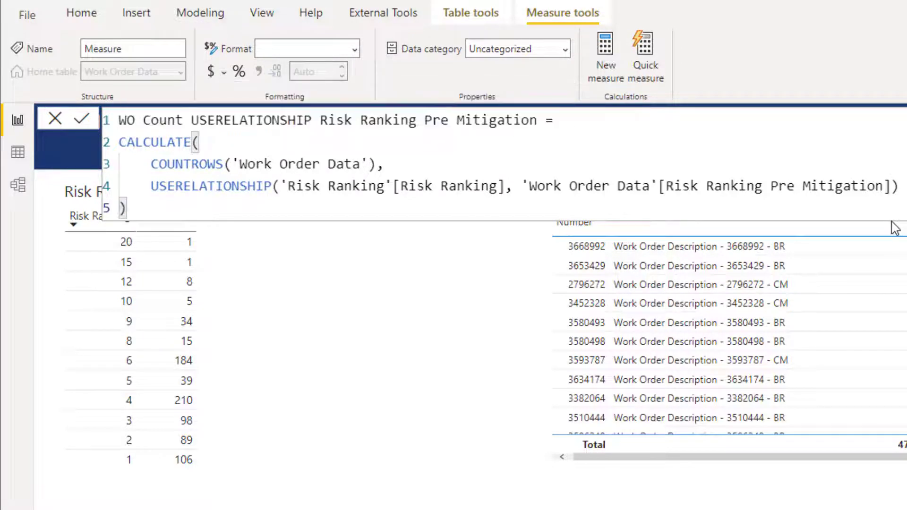
key("Return")
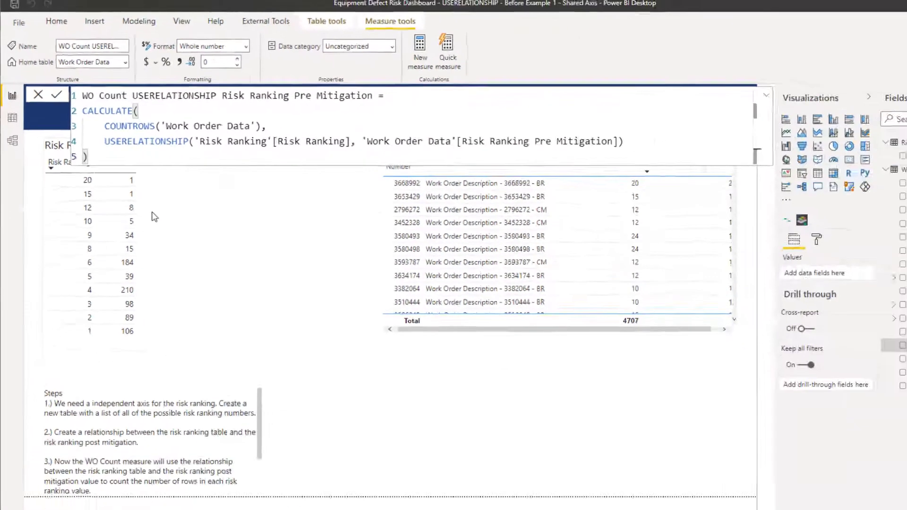
Add the new measure to the difference table between Risk Ranking and WO Count, widening the table and narrowing the measure's column.
left_click(216, 297)
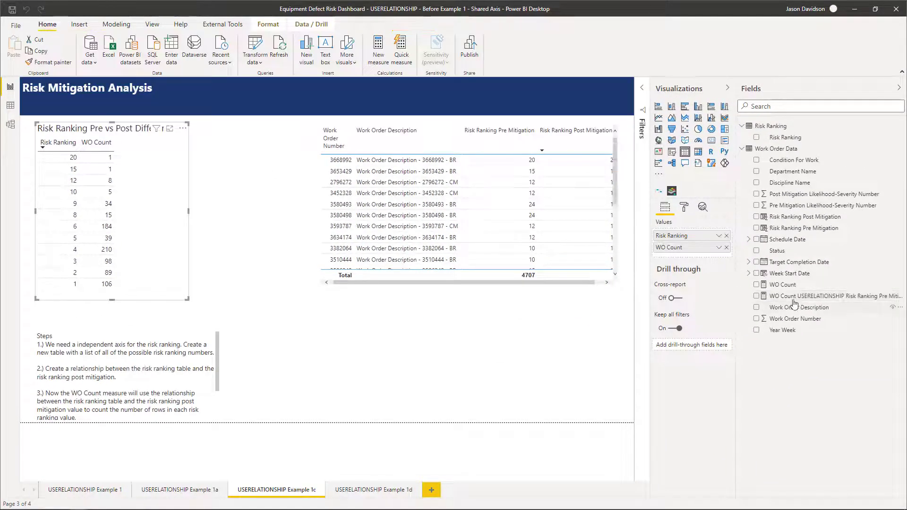
left_click_drag(793, 302, 697, 250)
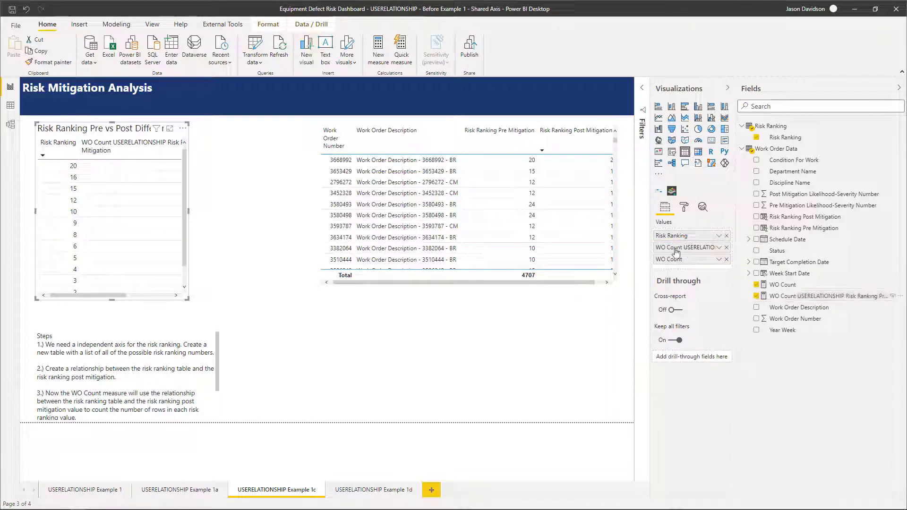
left_click_drag(188, 210, 293, 213)
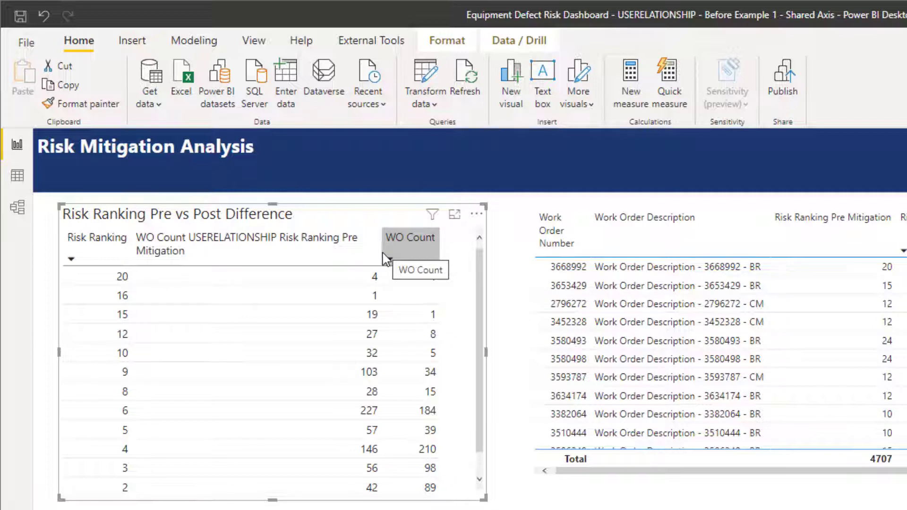
left_click_drag(381, 255, 242, 257)
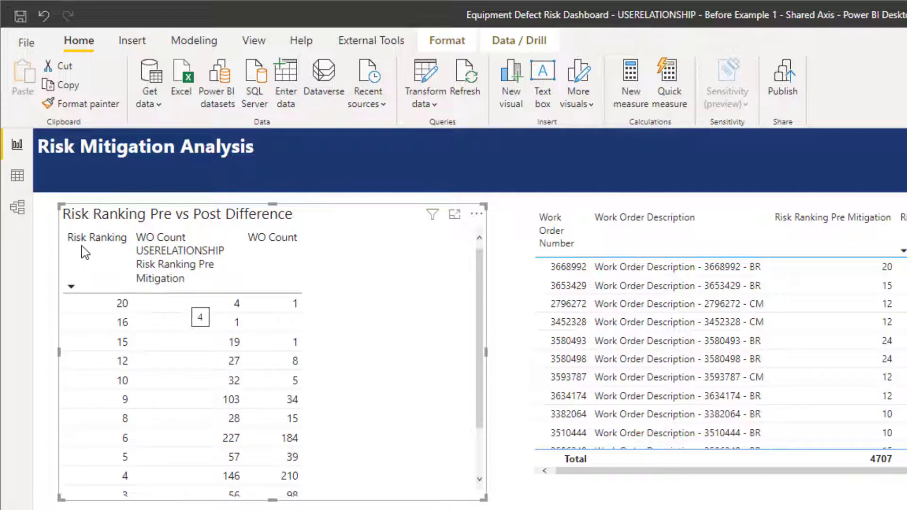
Review the active and inactive relationships between Risk Ranking and Work Order Data in the model, and return to the report page.
left_click(30, 207)
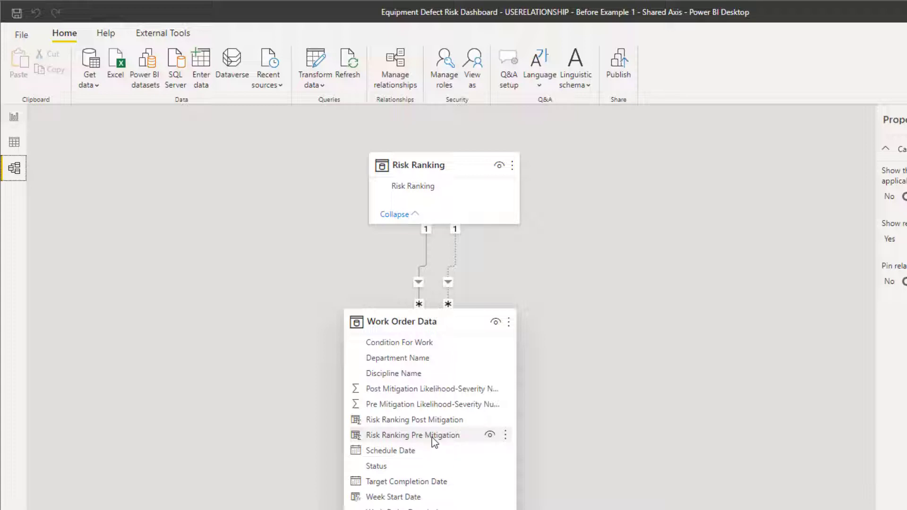
left_click(14, 117)
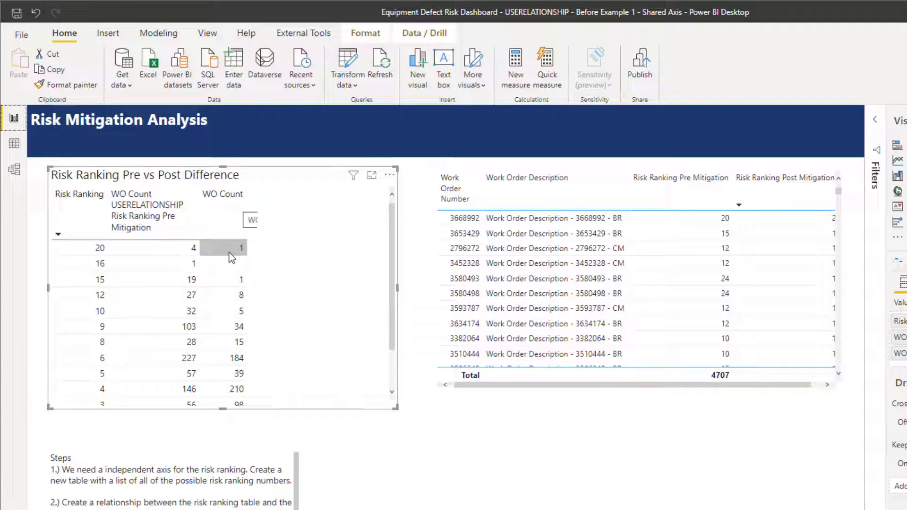
Recheck in the model which Work Order Data mitigation columns the two Risk Ranking relationships use, and return to the report page.
left_click(15, 169)
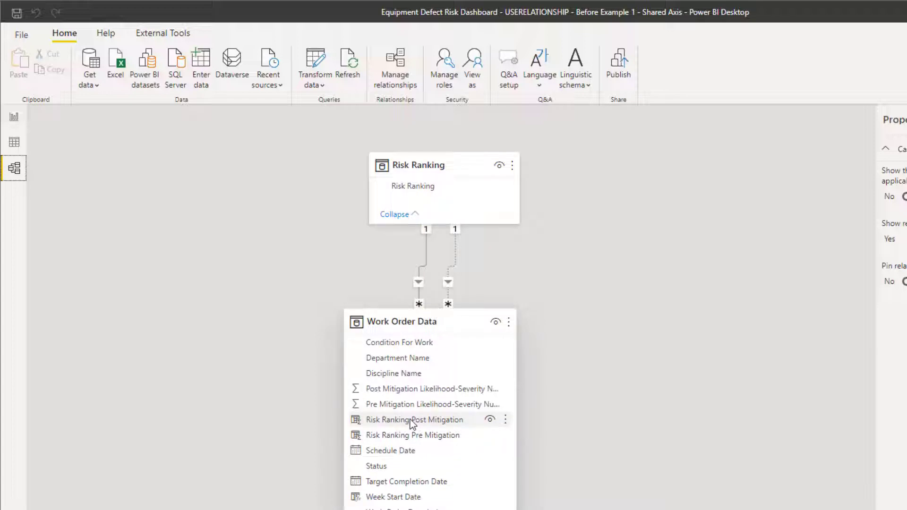
left_click(14, 118)
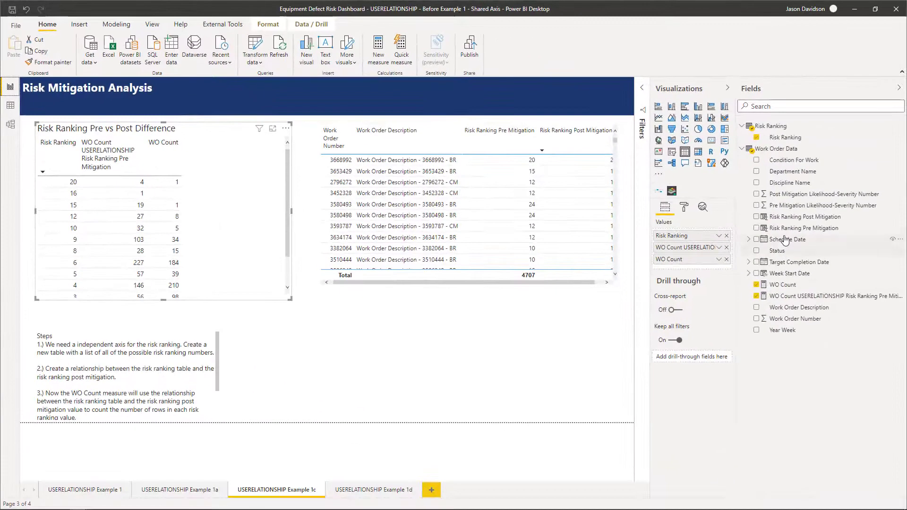
Create a new measure in the Work Order Data table named WO Count Pre Post Mitigation Diff.
left_click(899, 297)
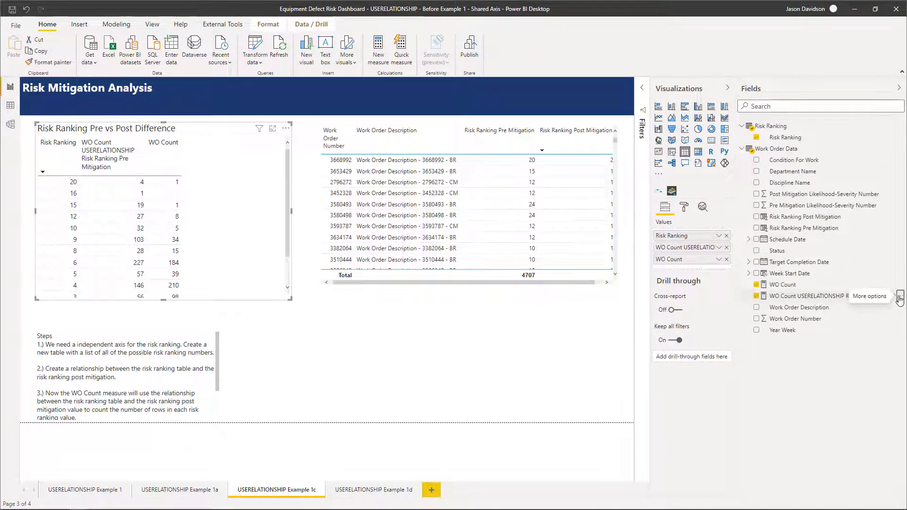
left_click(848, 315)
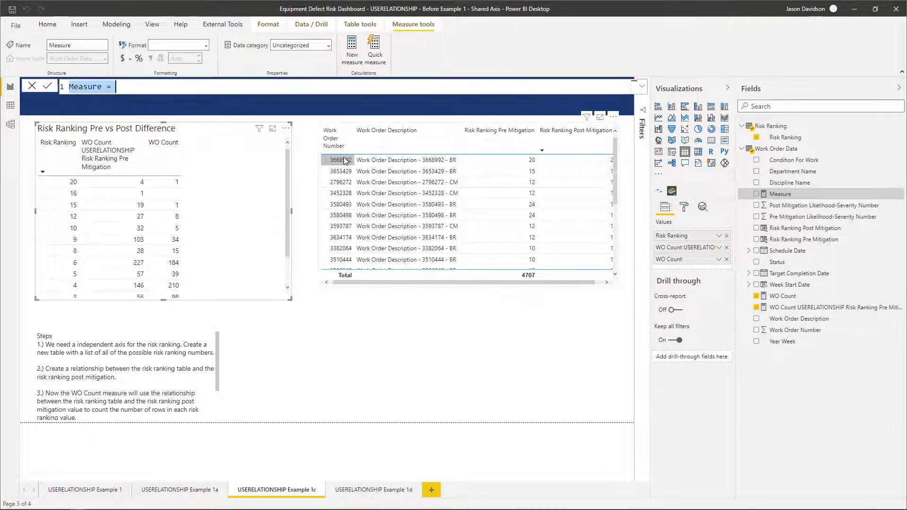
type("Pe")
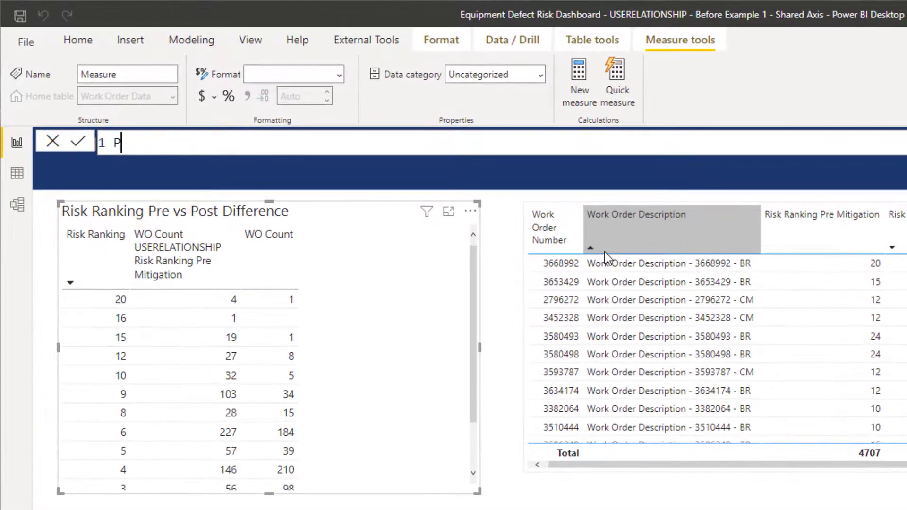
key("BackSpace")
key("BackSpace")
type("WO Count B")
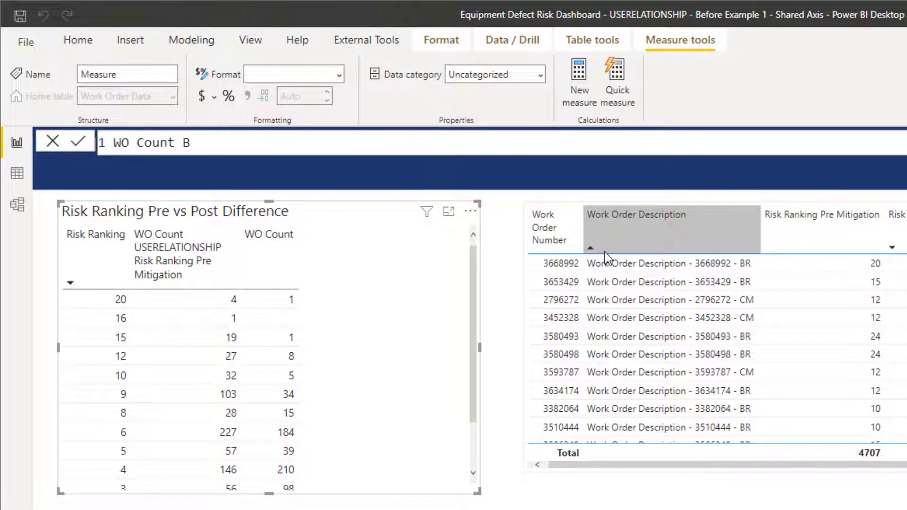
key("BackSpace")
type("Pre Pos")
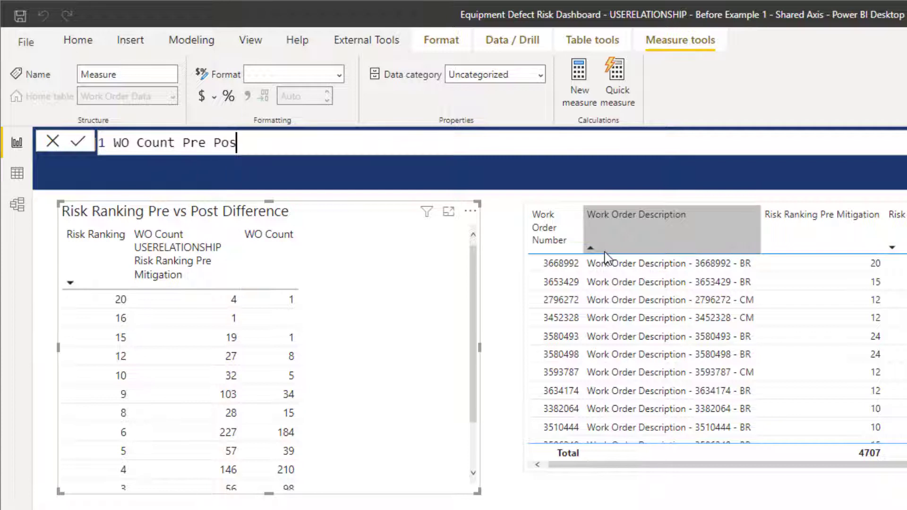
type("t Migitatiun")
key("BackSpace")
key("BackSpace")
key("BackSpace")
key("BackSpace")
key("BackSpace")
key("BackSpace")
key("BackSpace")
key("BackSpace")
key("BackSpace")
type("tigation Dif")
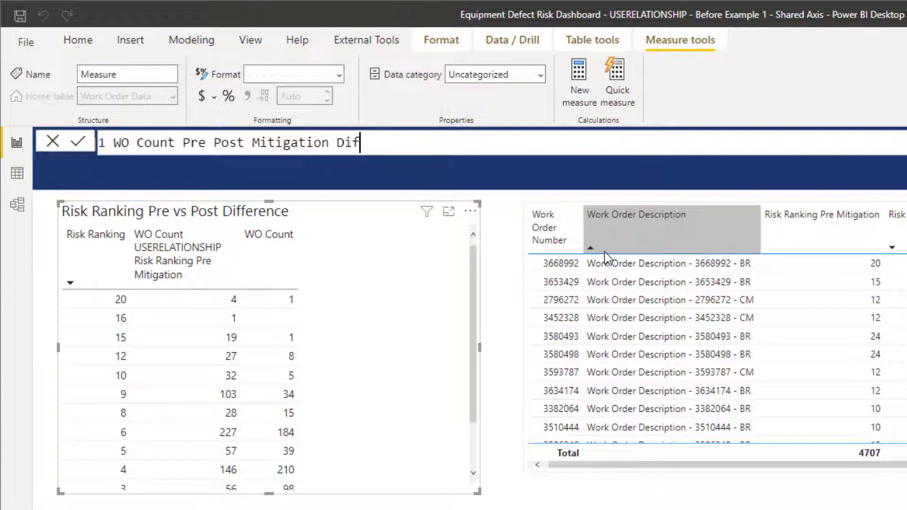
type("f = [")
Define the measure as [WO Count] - 'Work Order Data'[WO Count USERELATIONSHIP Risk Ranking Pre Mitigation] and commit it.
key("Tab")
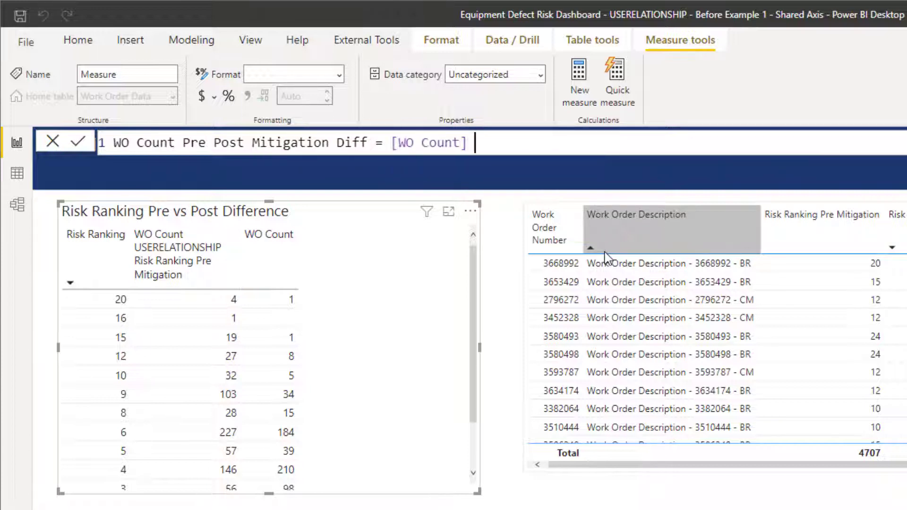
type("- Wo")
key("Down")
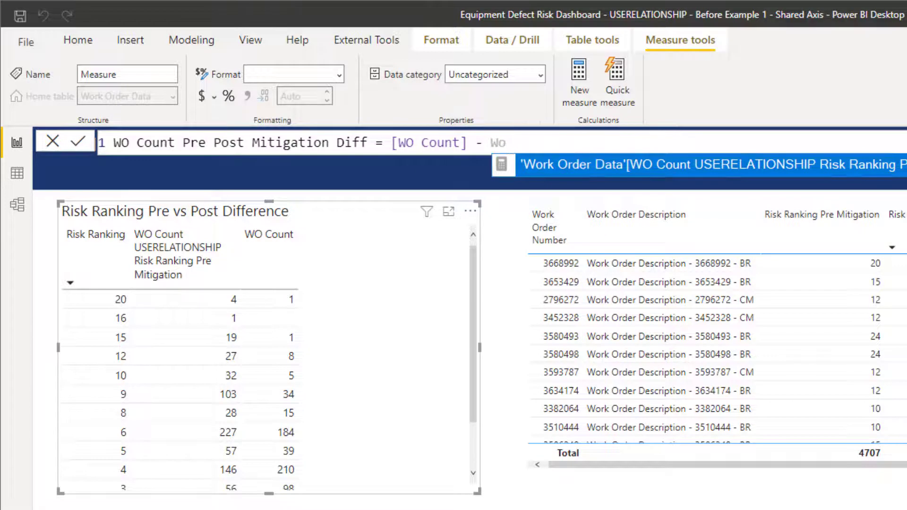
left_click(574, 167)
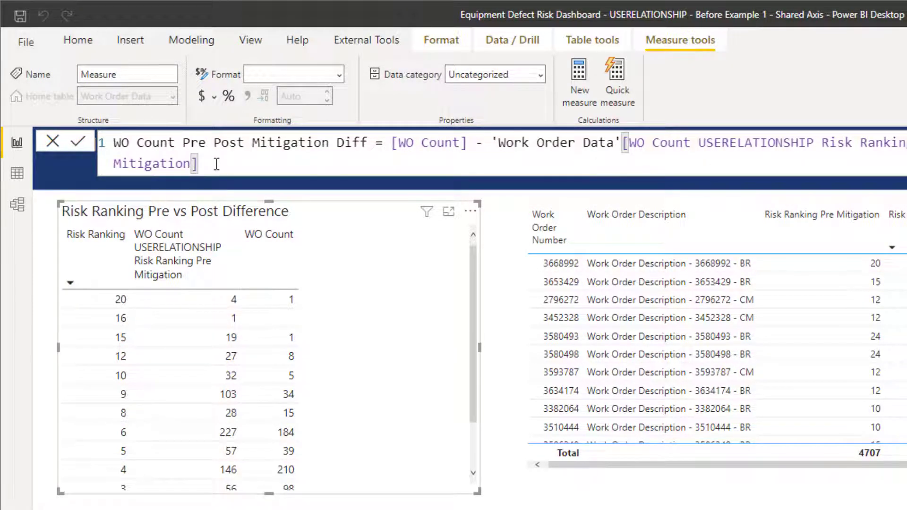
key("Return")
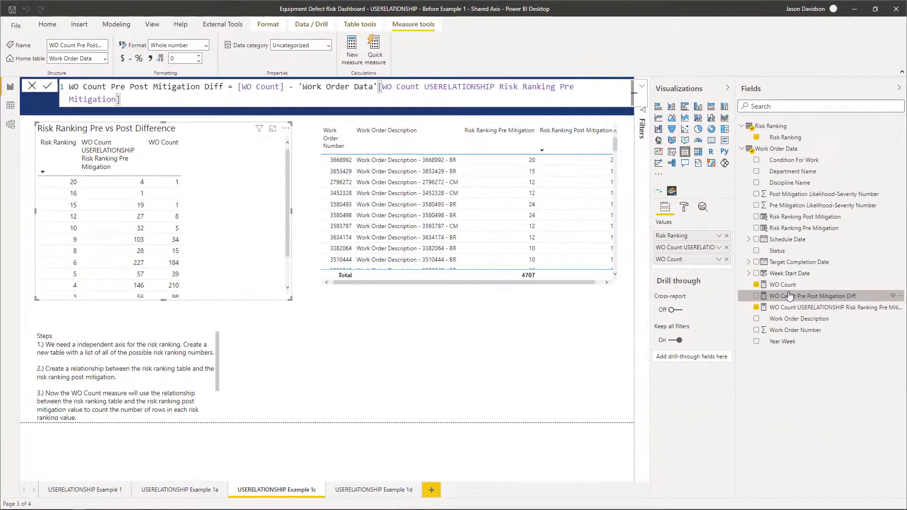
Add WO Count Pre Post Mitigation Diff to the difference table after WO Count, and narrow its column so the header wraps.
left_click_drag(773, 296, 689, 270)
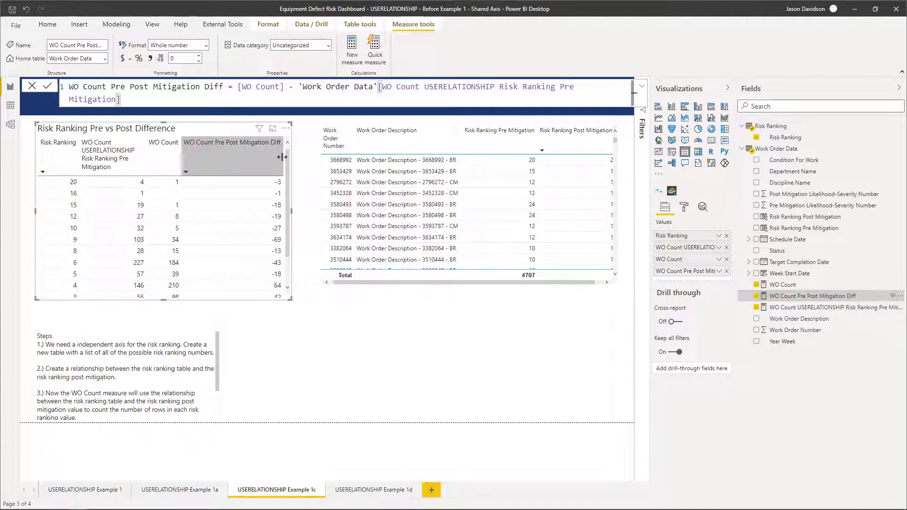
left_click_drag(282, 157, 229, 157)
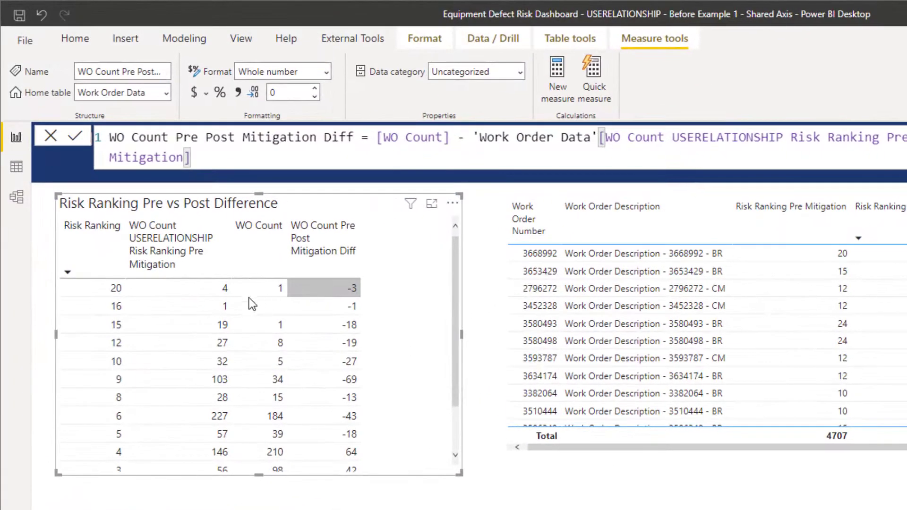